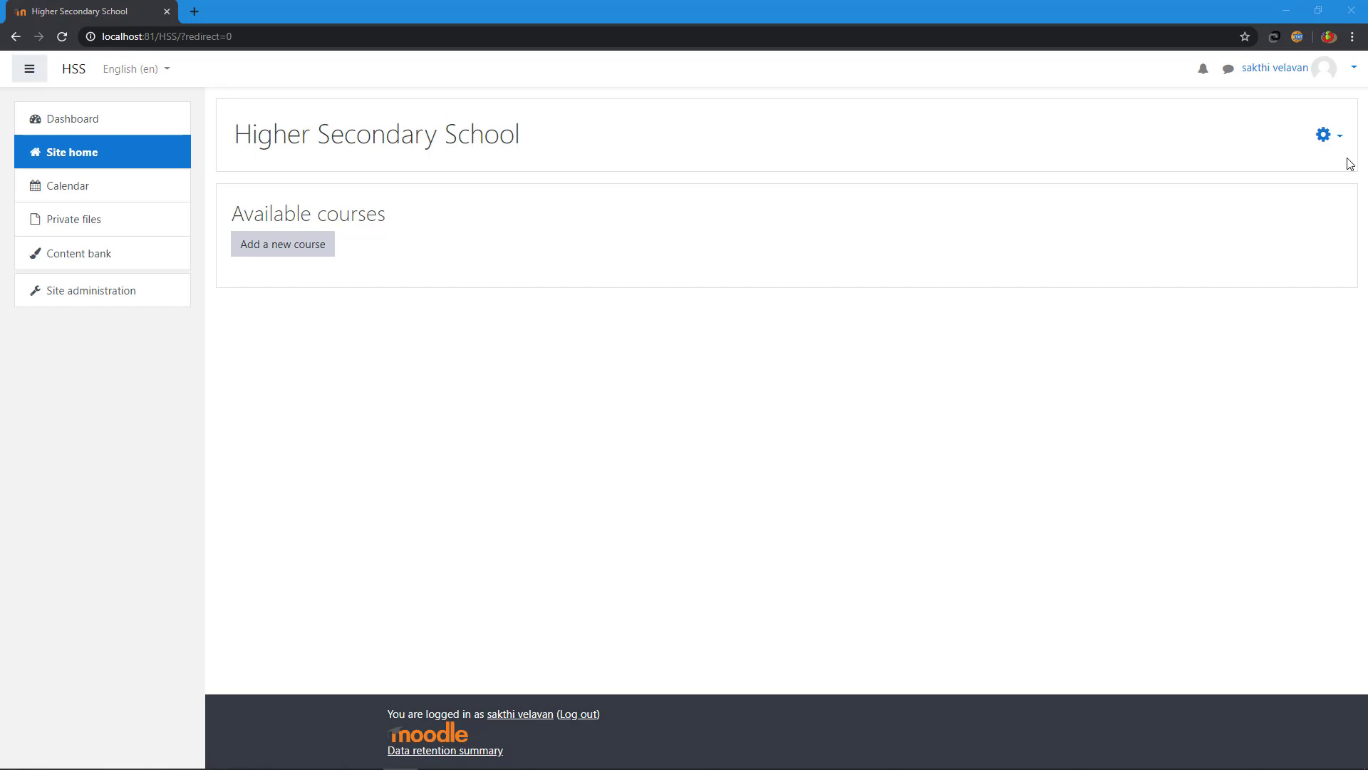
Turn on editing for the site home page and add a Navigation block.
{"action": "left_click", "coordinate": [1324, 137]}
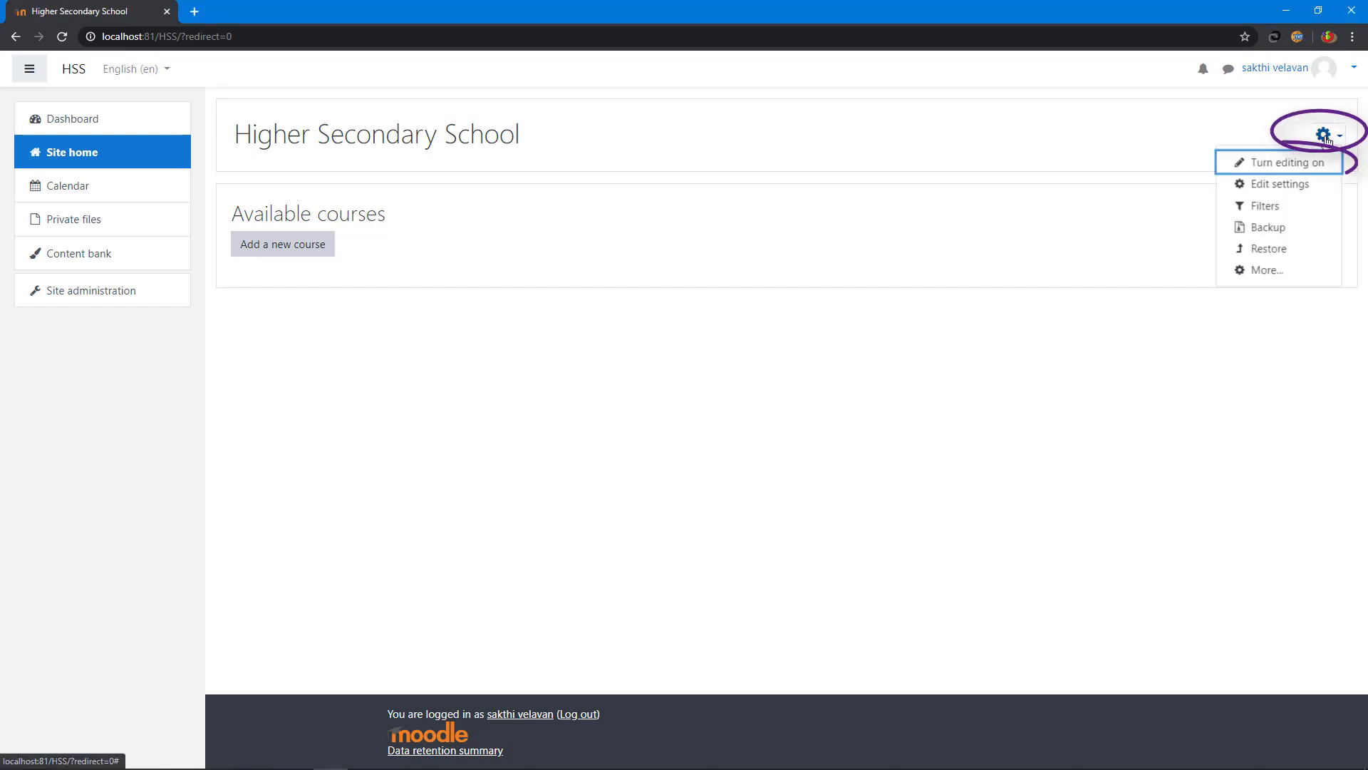
{"action": "left_click", "coordinate": [1282, 164]}
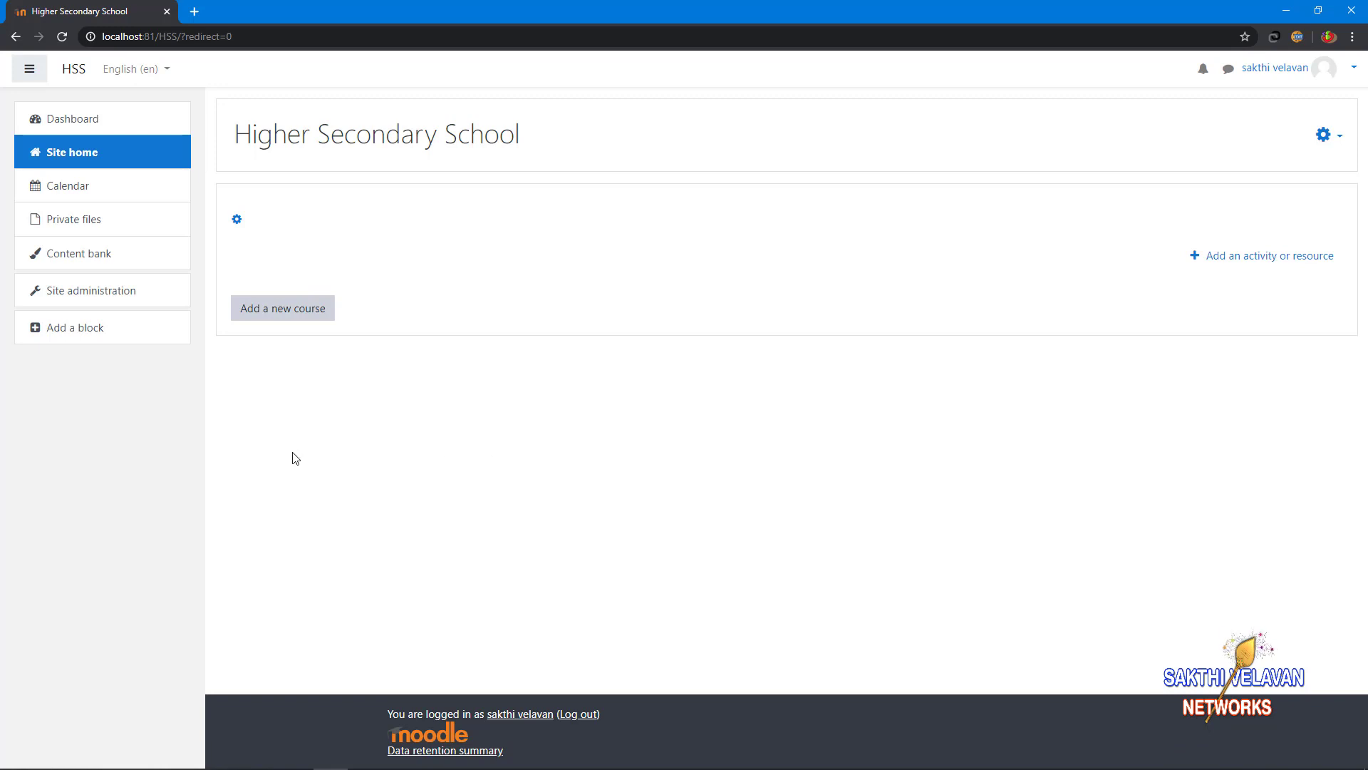
{"action": "left_click", "coordinate": [84, 335]}
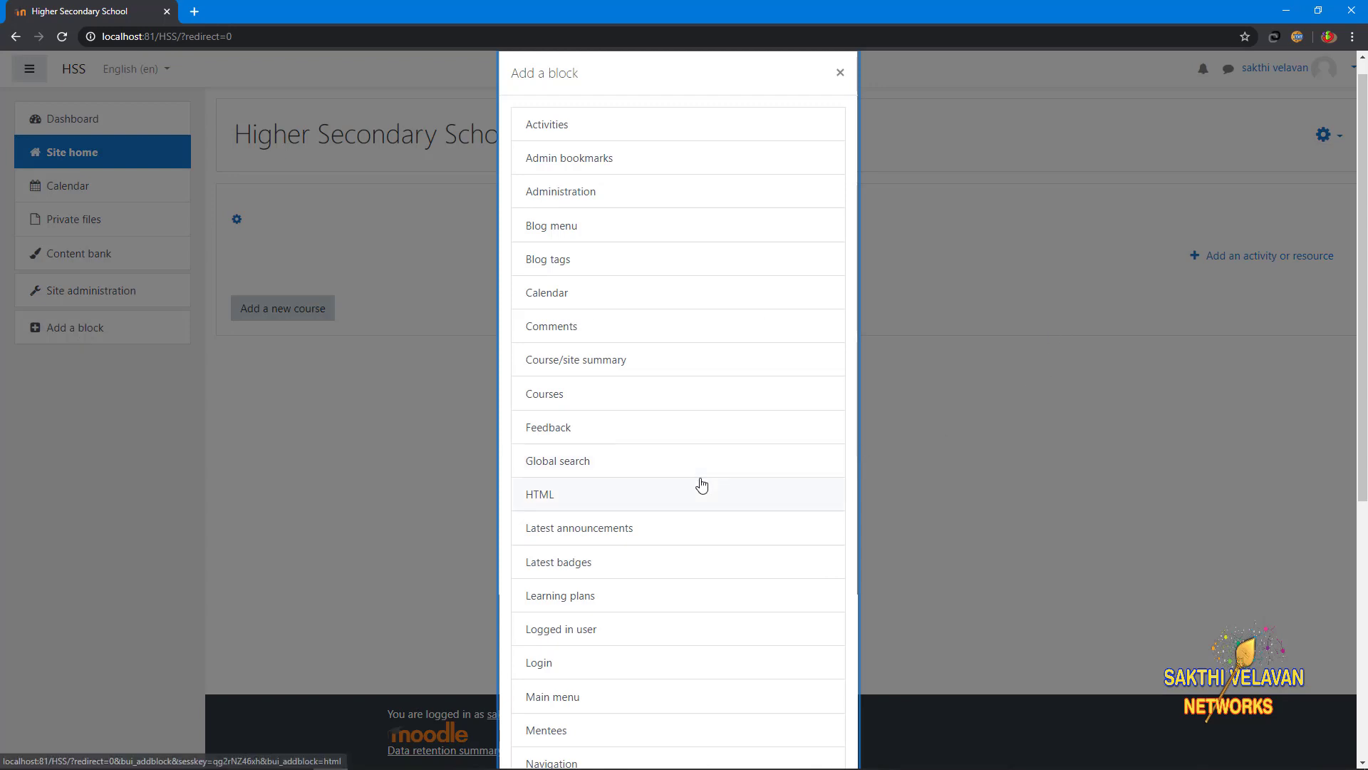
{"action": "scroll", "coordinate": [702, 485], "scroll_direction": "down", "scroll_amount": 3}
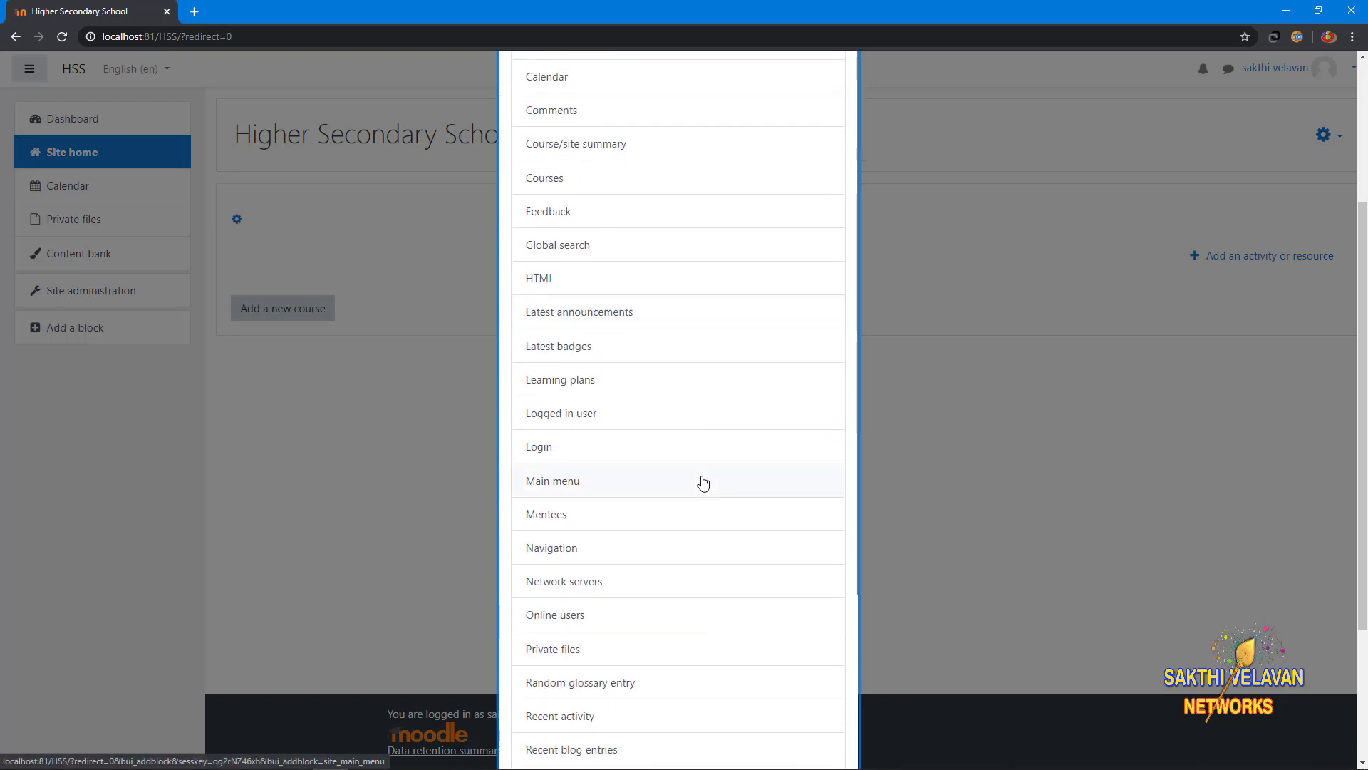
{"action": "left_click", "coordinate": [556, 554]}
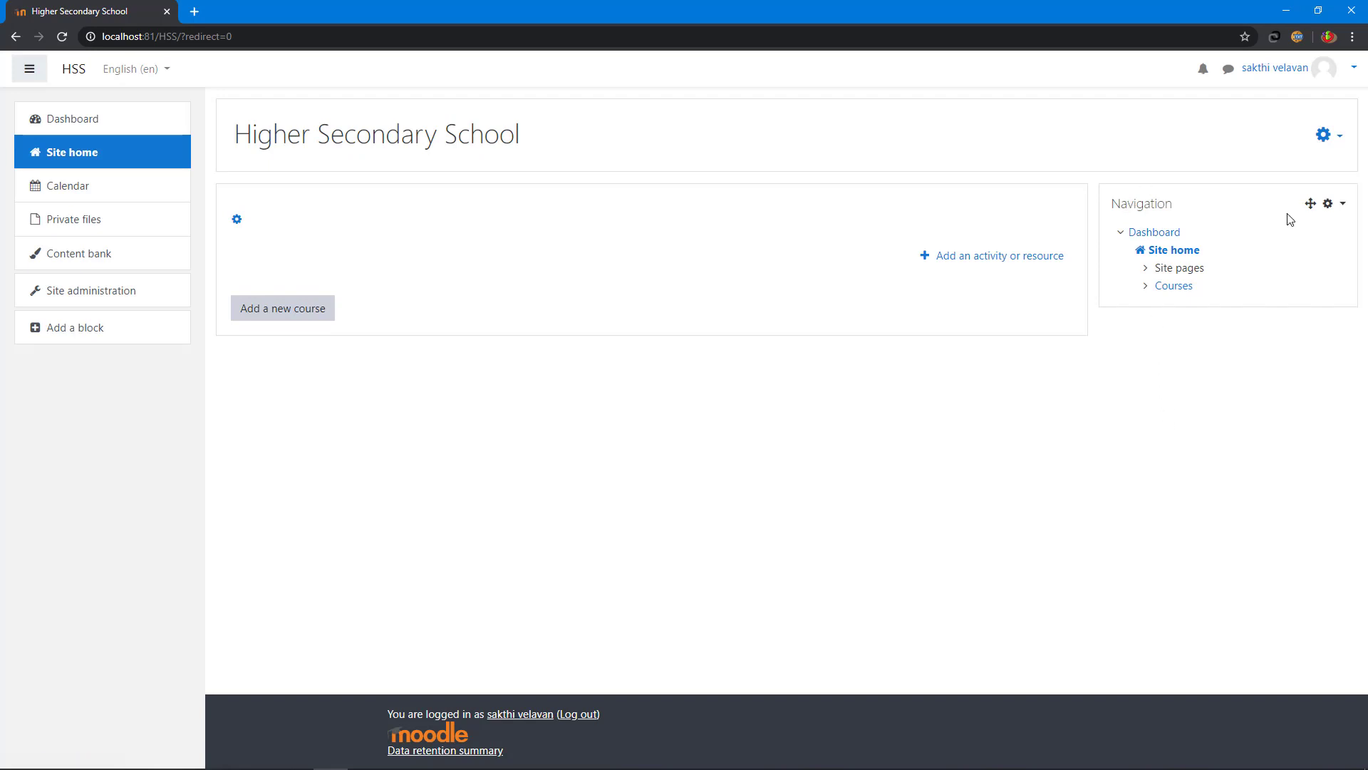
Configure the Navigation block to disallow docking by users and to display categories as links.
{"action": "left_click", "coordinate": [1329, 207]}
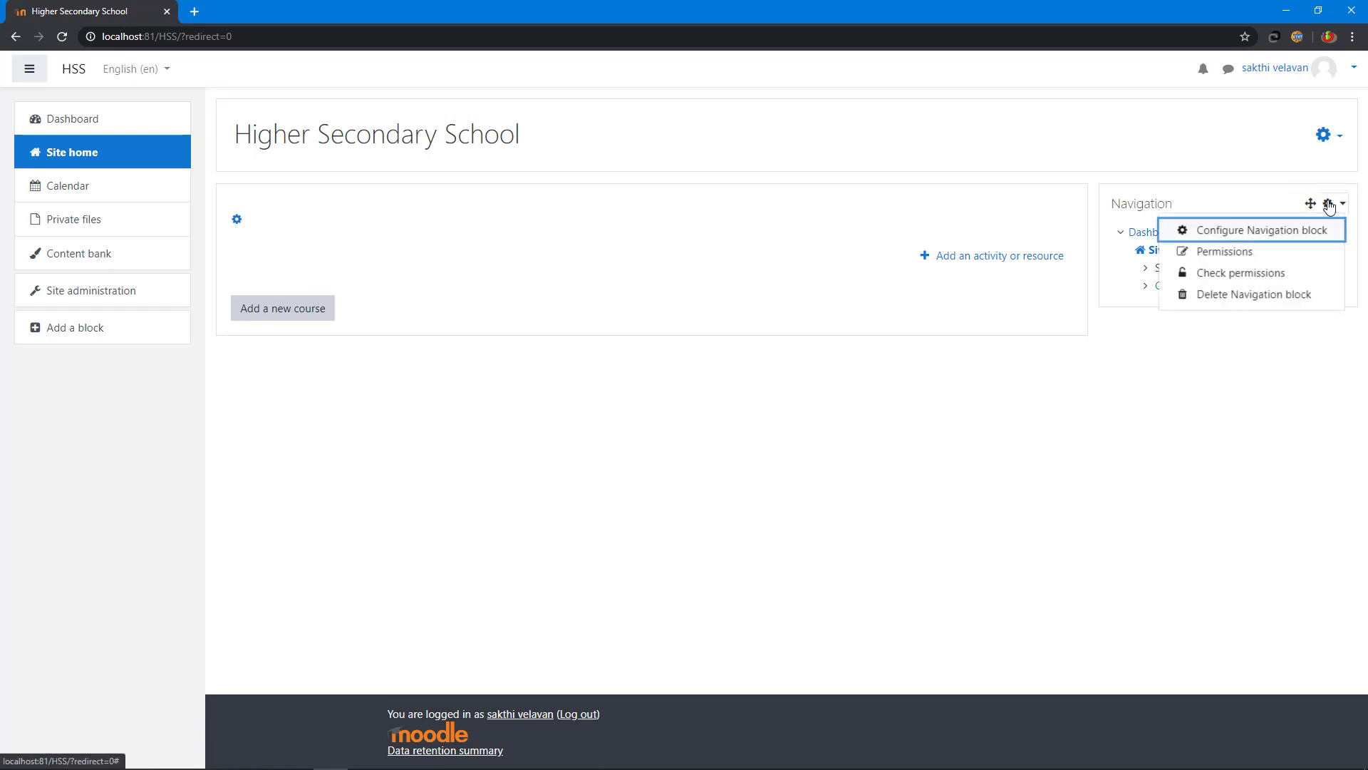
{"action": "left_click", "coordinate": [1265, 232]}
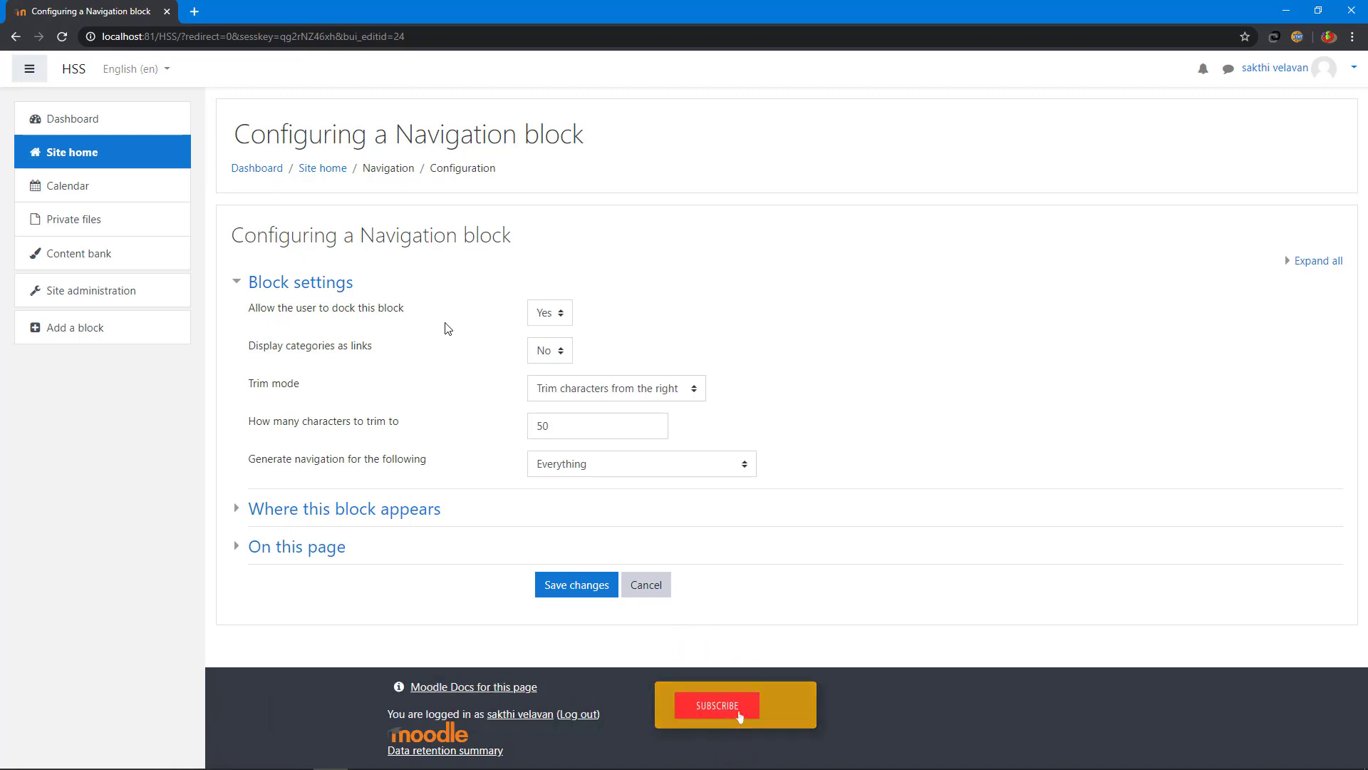
{"action": "left_click", "coordinate": [561, 316]}
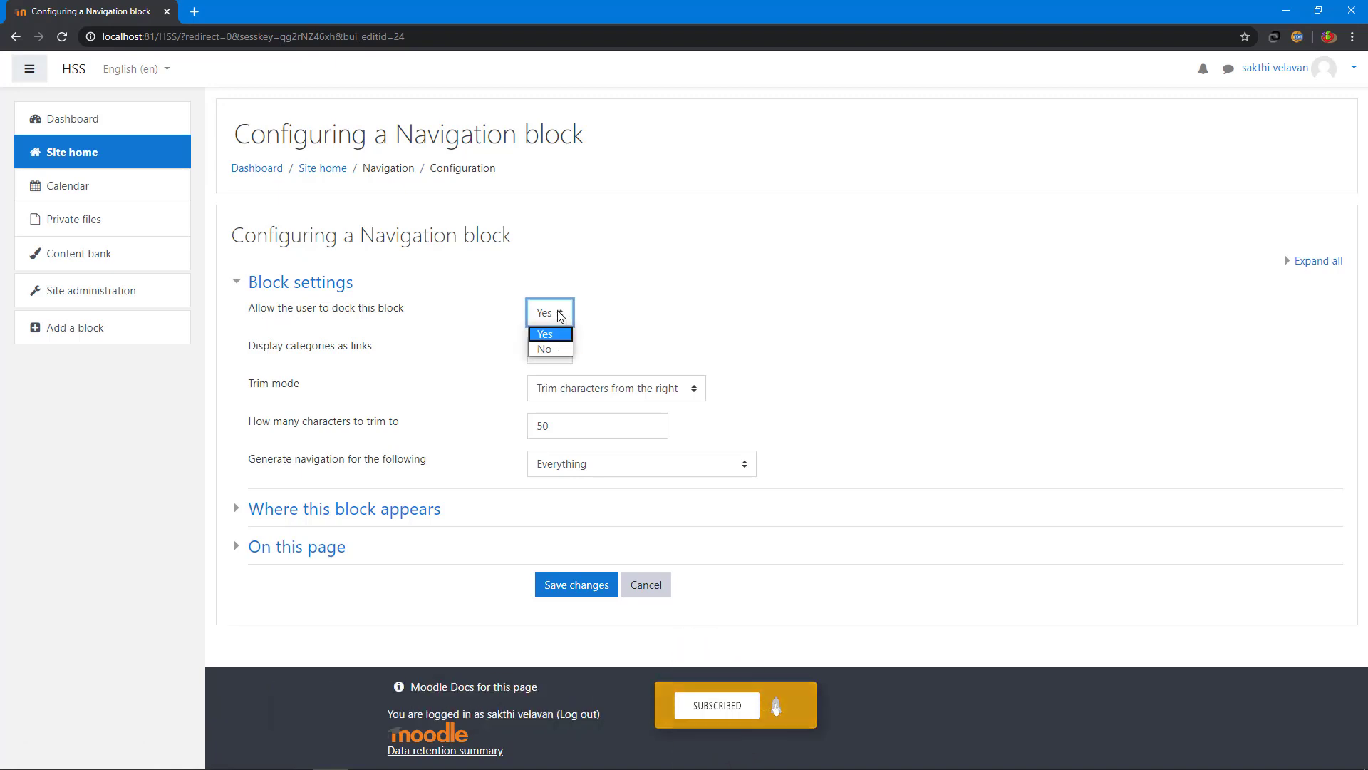
{"action": "left_click", "coordinate": [545, 345]}
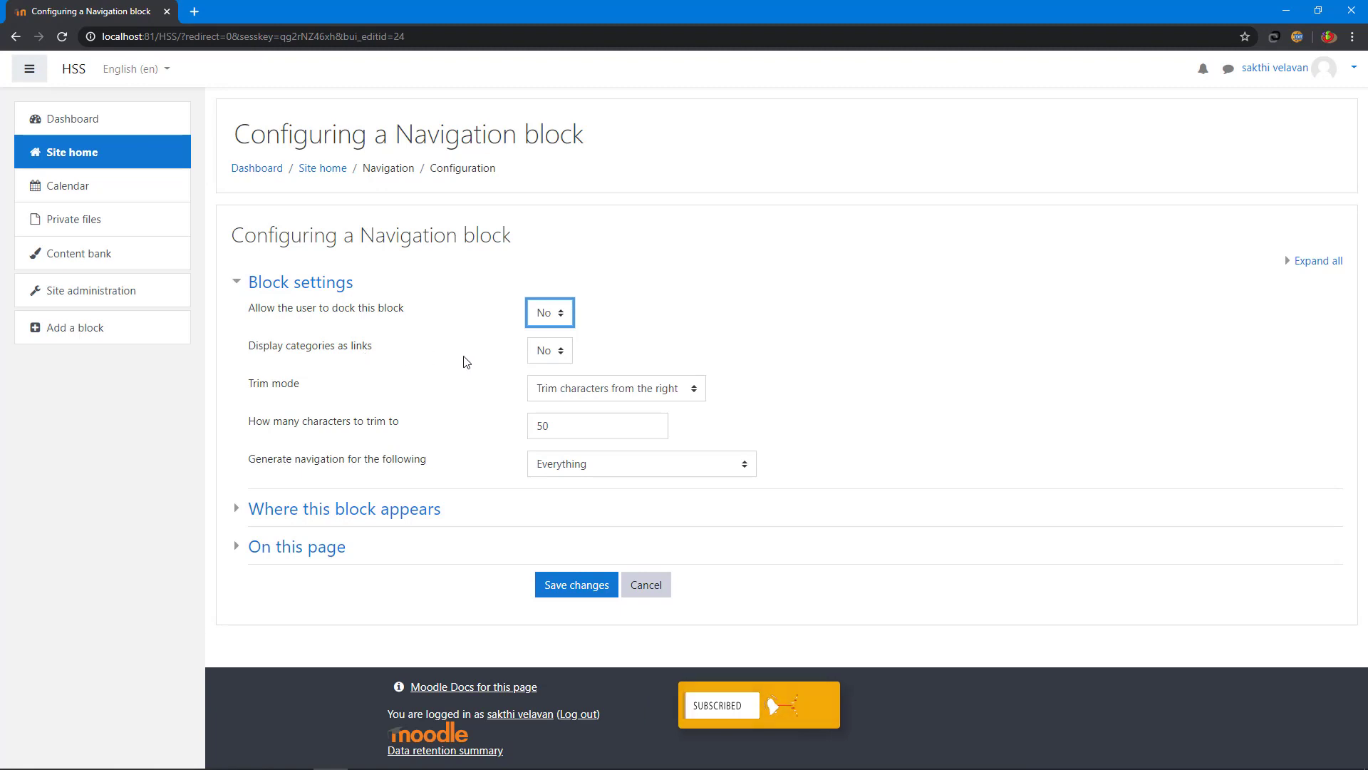
{"action": "left_click", "coordinate": [555, 356]}
{"action": "left_click", "coordinate": [550, 381]}
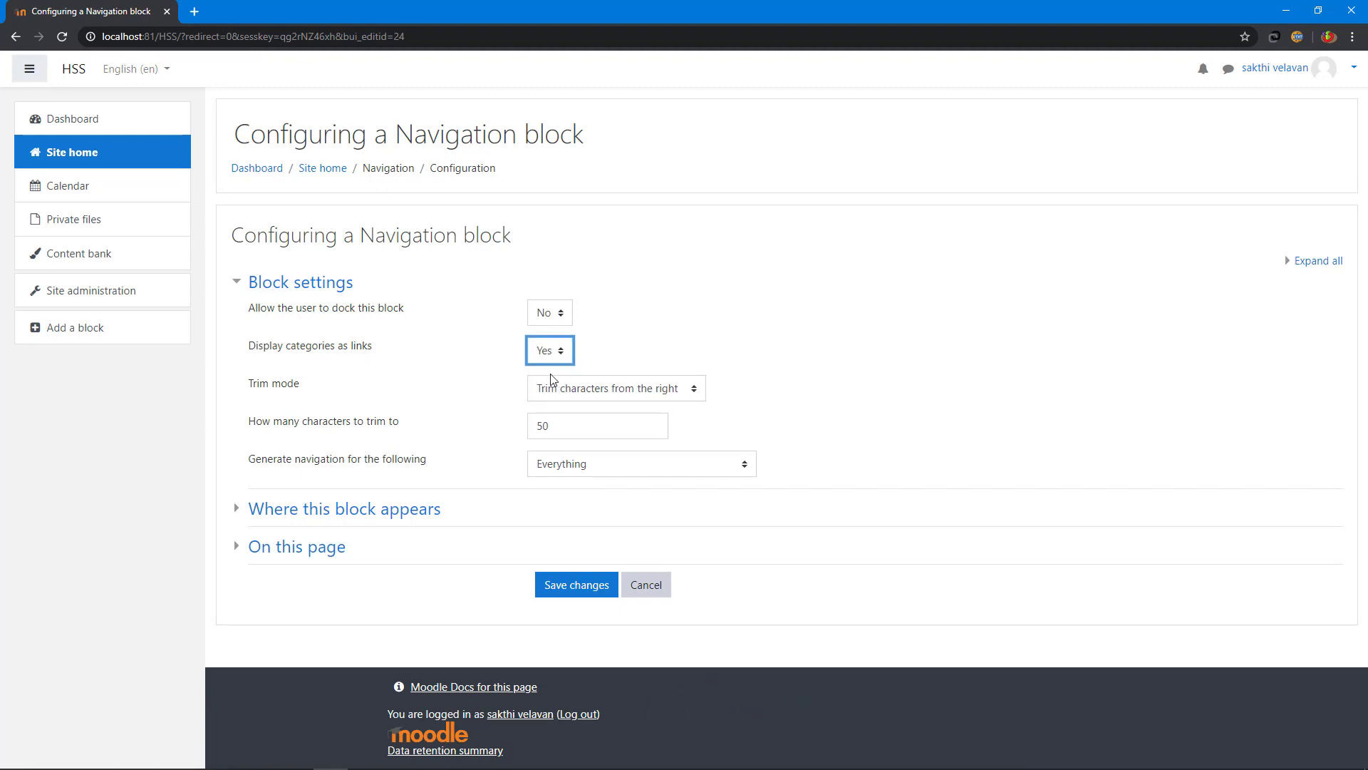
Trim the block's characters from the right to 40 characters and generate navigation for Categories and courses.
{"action": "left_click", "coordinate": [581, 397]}
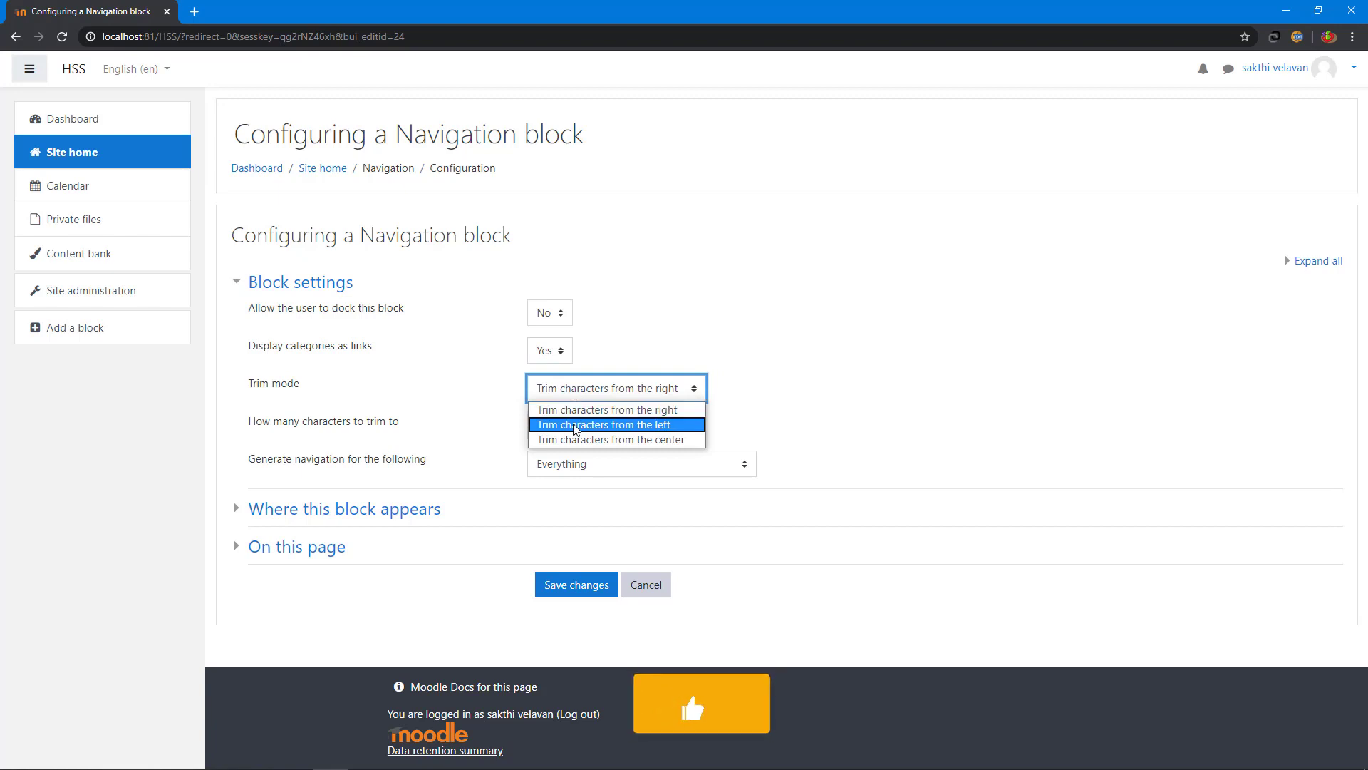
{"action": "left_click", "coordinate": [663, 411]}
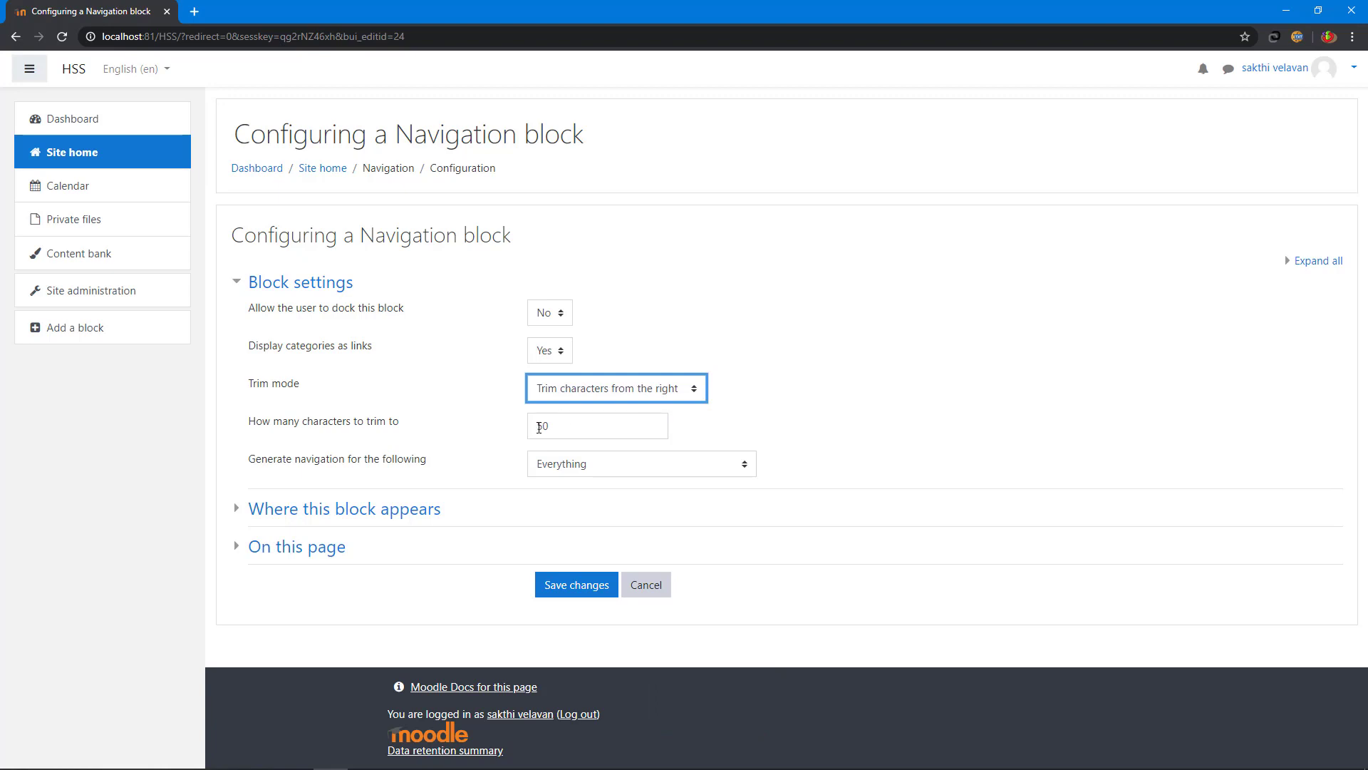
{"action": "left_click", "coordinate": [540, 427]}
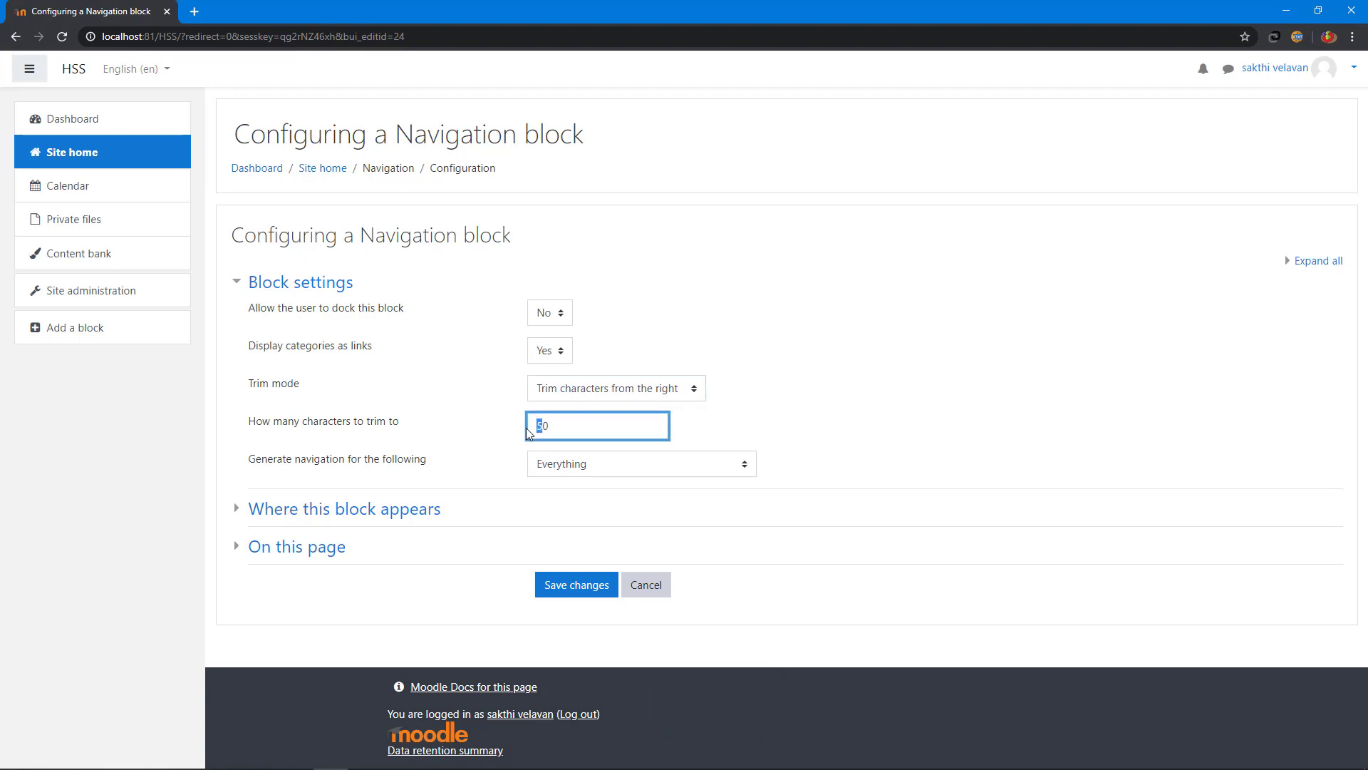
{"action": "left_click", "coordinate": [846, 406]}
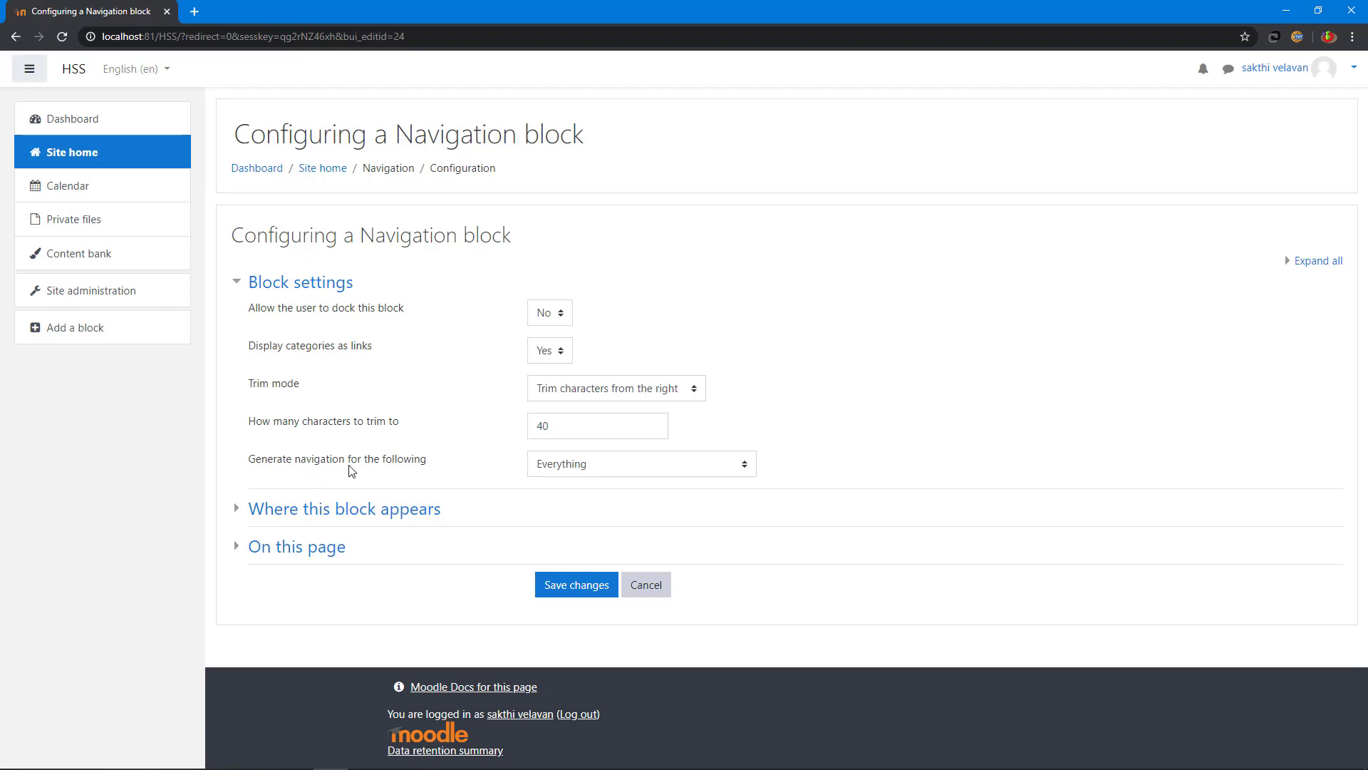
{"action": "left_click", "coordinate": [642, 470]}
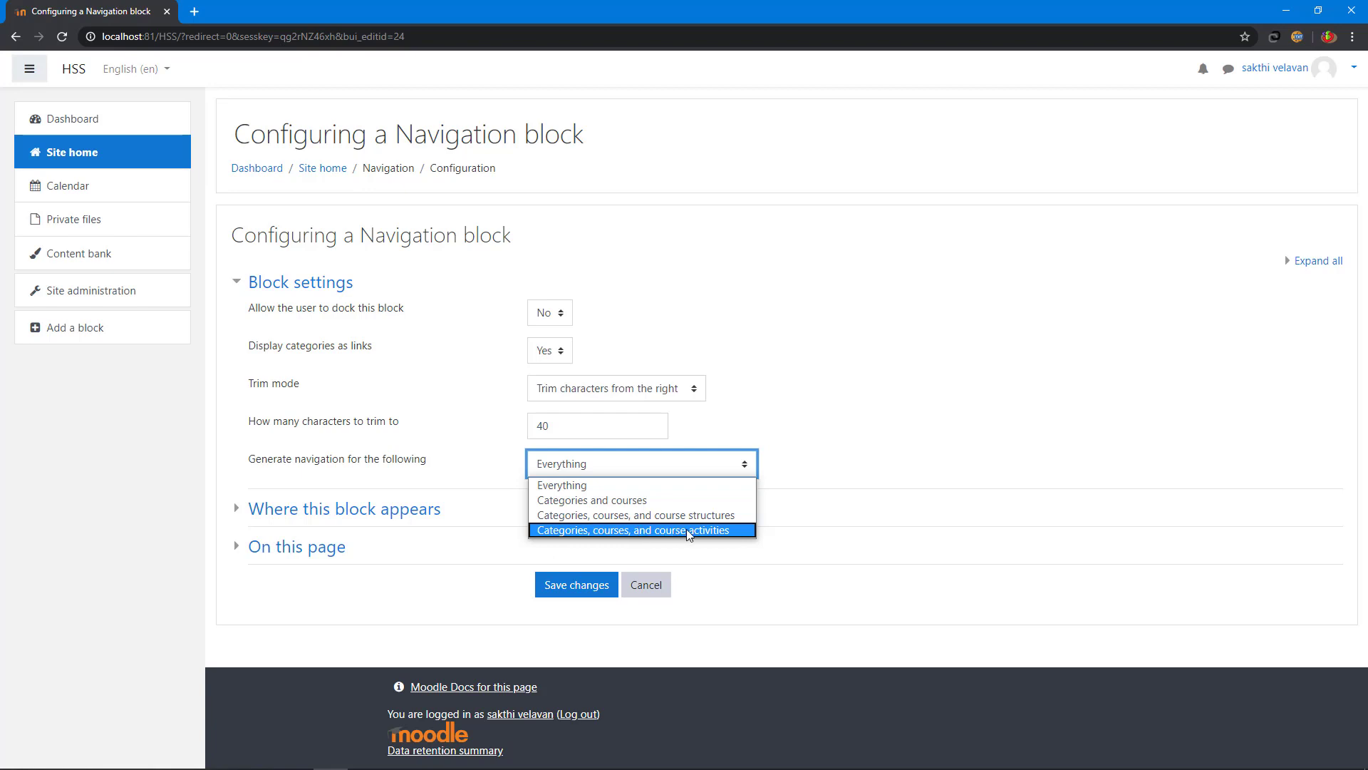
{"action": "left_click", "coordinate": [557, 501]}
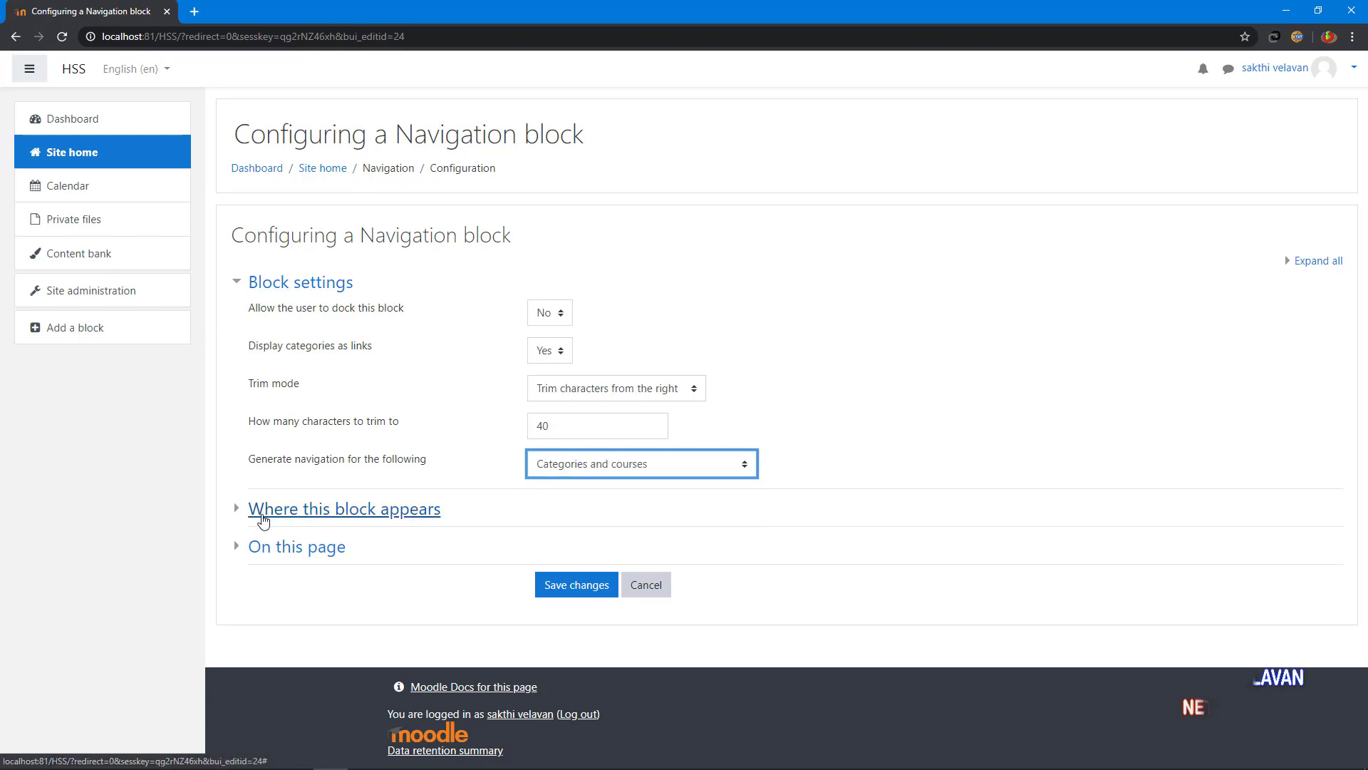
Set the block's page contexts to Display throughout the entire site, with Right as the default region.
{"action": "left_click", "coordinate": [262, 514]}
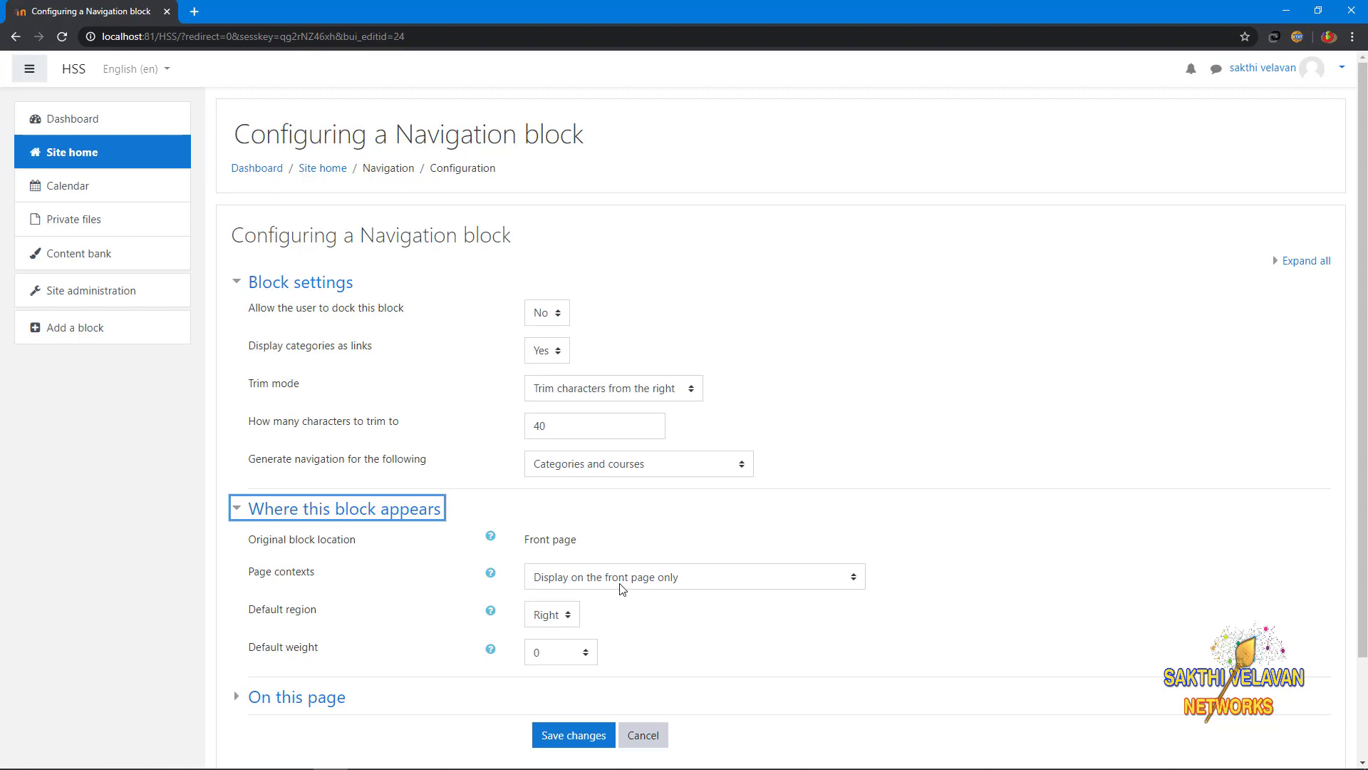
{"action": "left_click", "coordinate": [715, 582]}
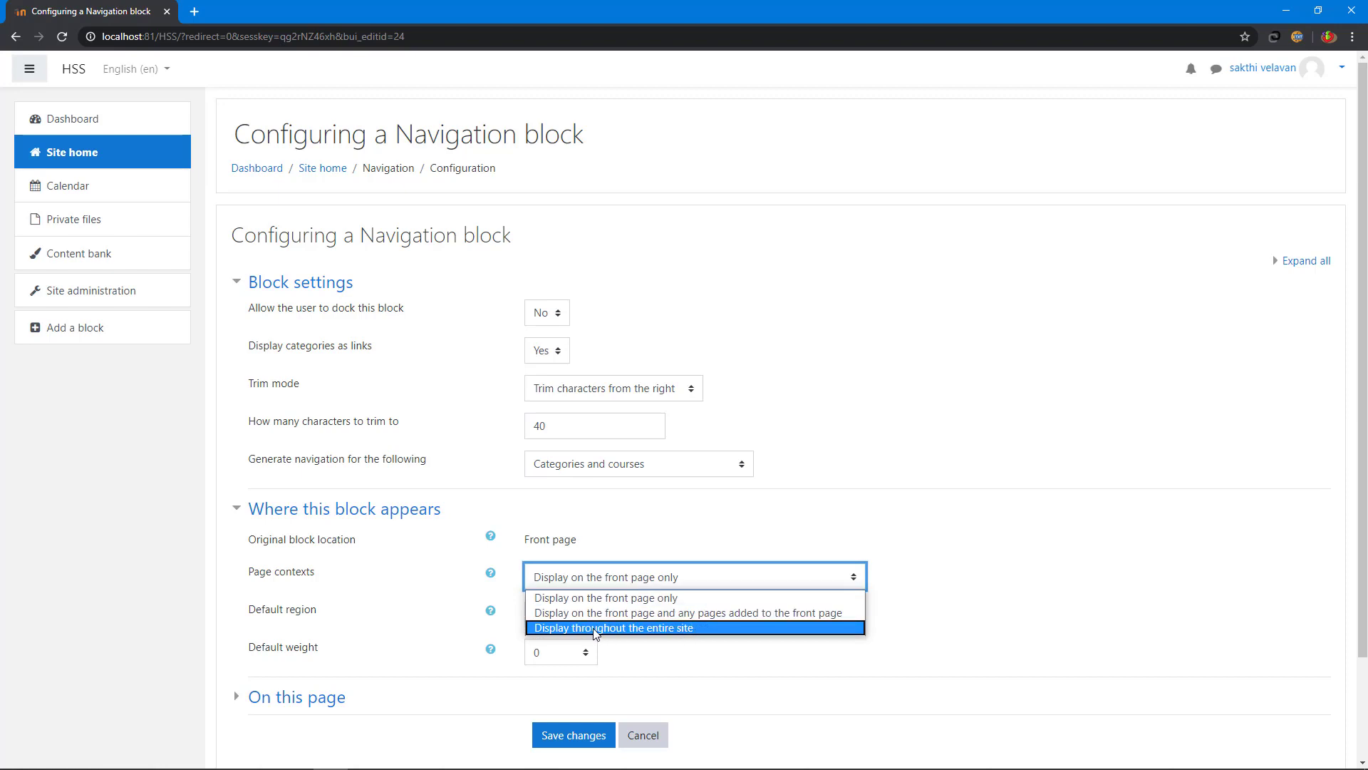
{"action": "left_click", "coordinate": [682, 628]}
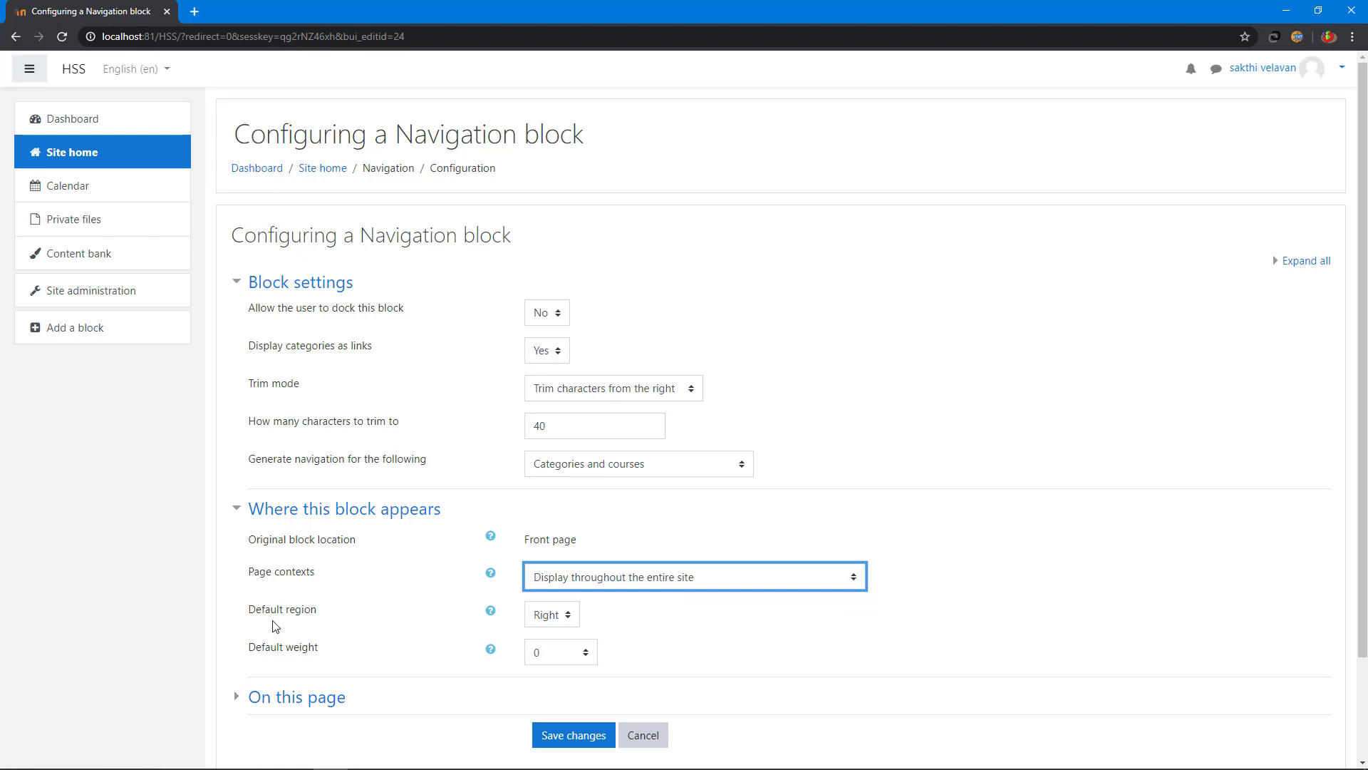
{"action": "left_click", "coordinate": [559, 620]}
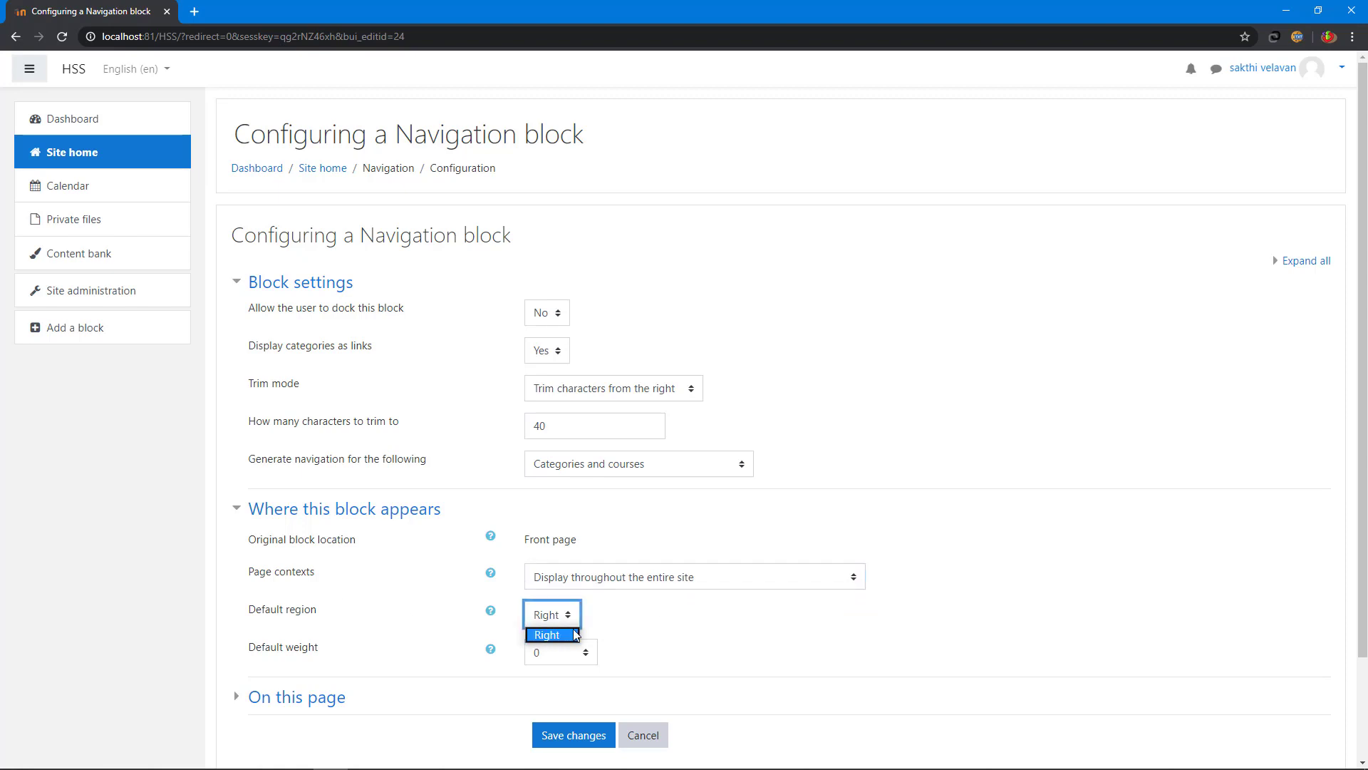
{"action": "key", "text": "Tab"}
Keep the block visible on this page in the Right region with weight 0, and save the block configuration.
{"action": "scroll", "coordinate": [341, 540], "scroll_direction": "down", "scroll_amount": 2}
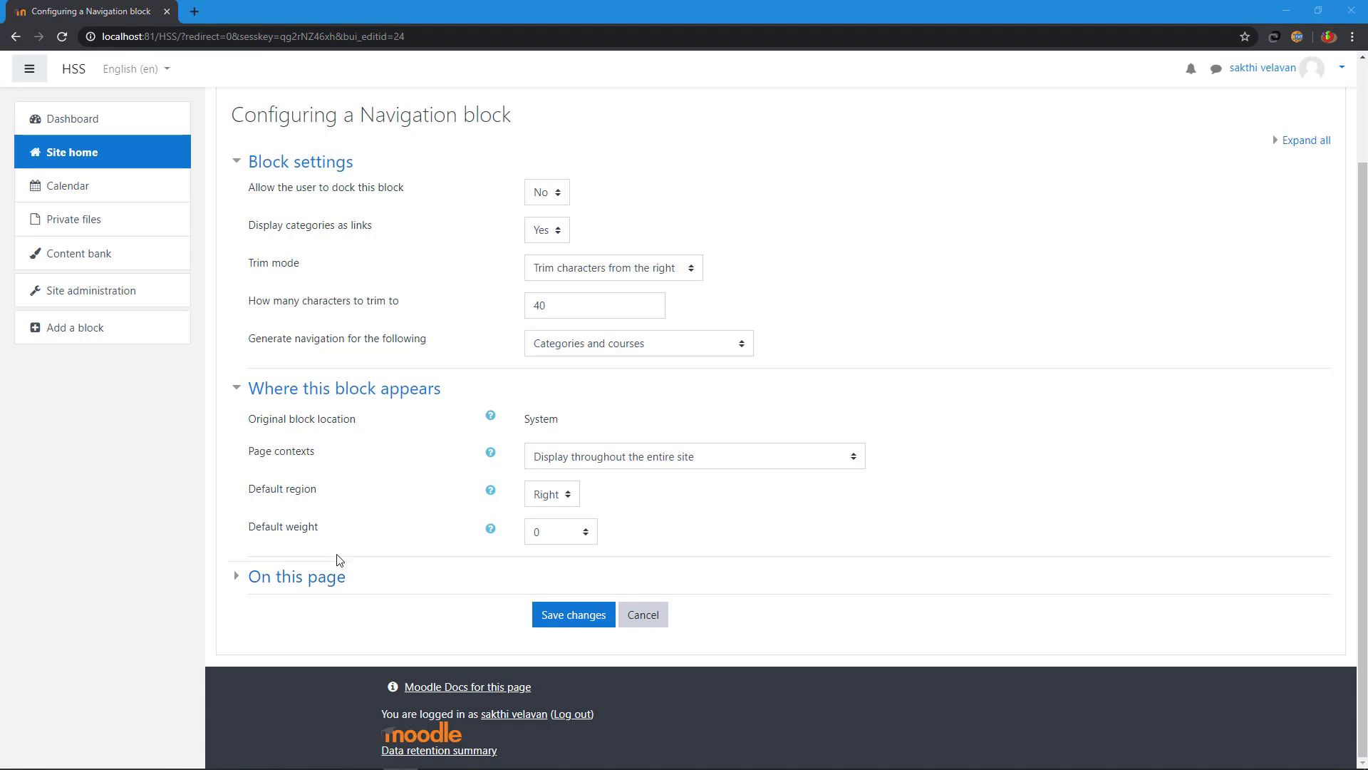
{"action": "left_click", "coordinate": [236, 580]}
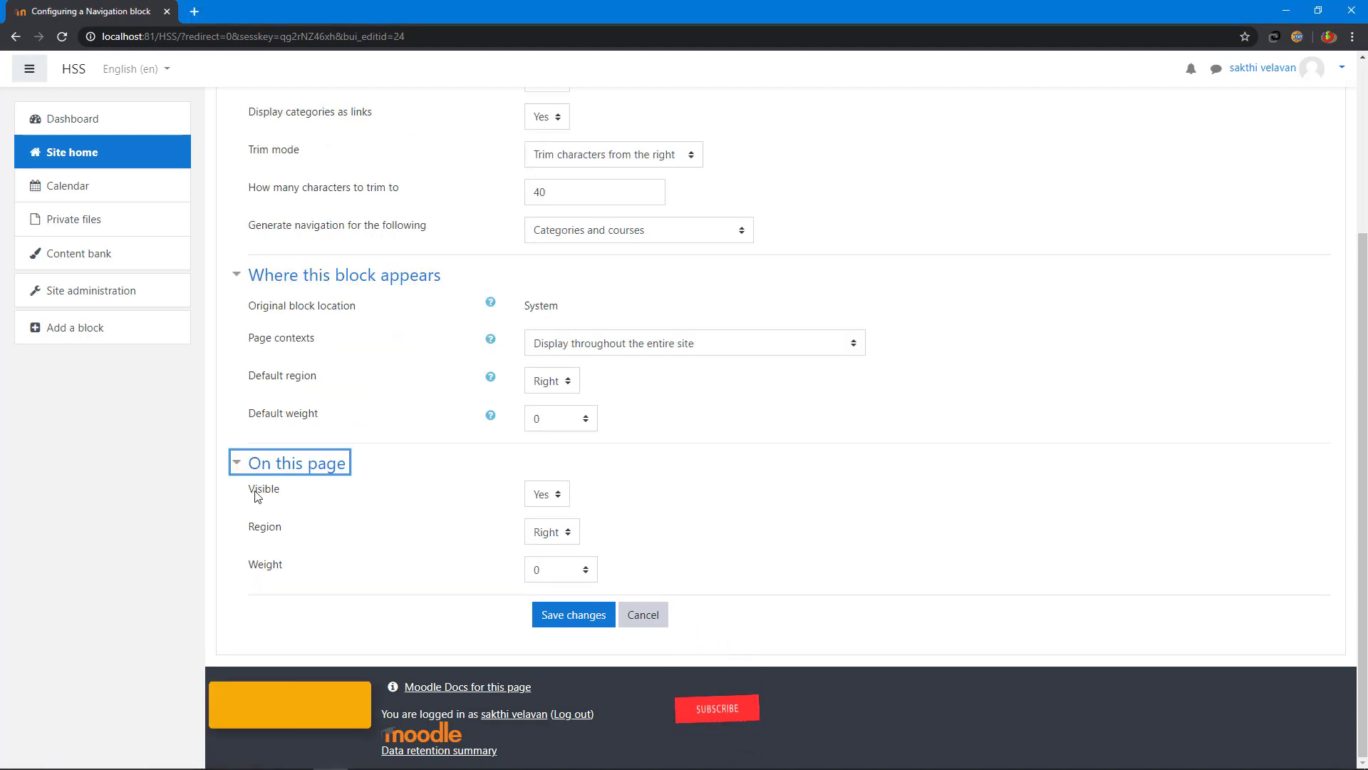
{"action": "left_click", "coordinate": [548, 499]}
{"action": "left_click", "coordinate": [354, 496]}
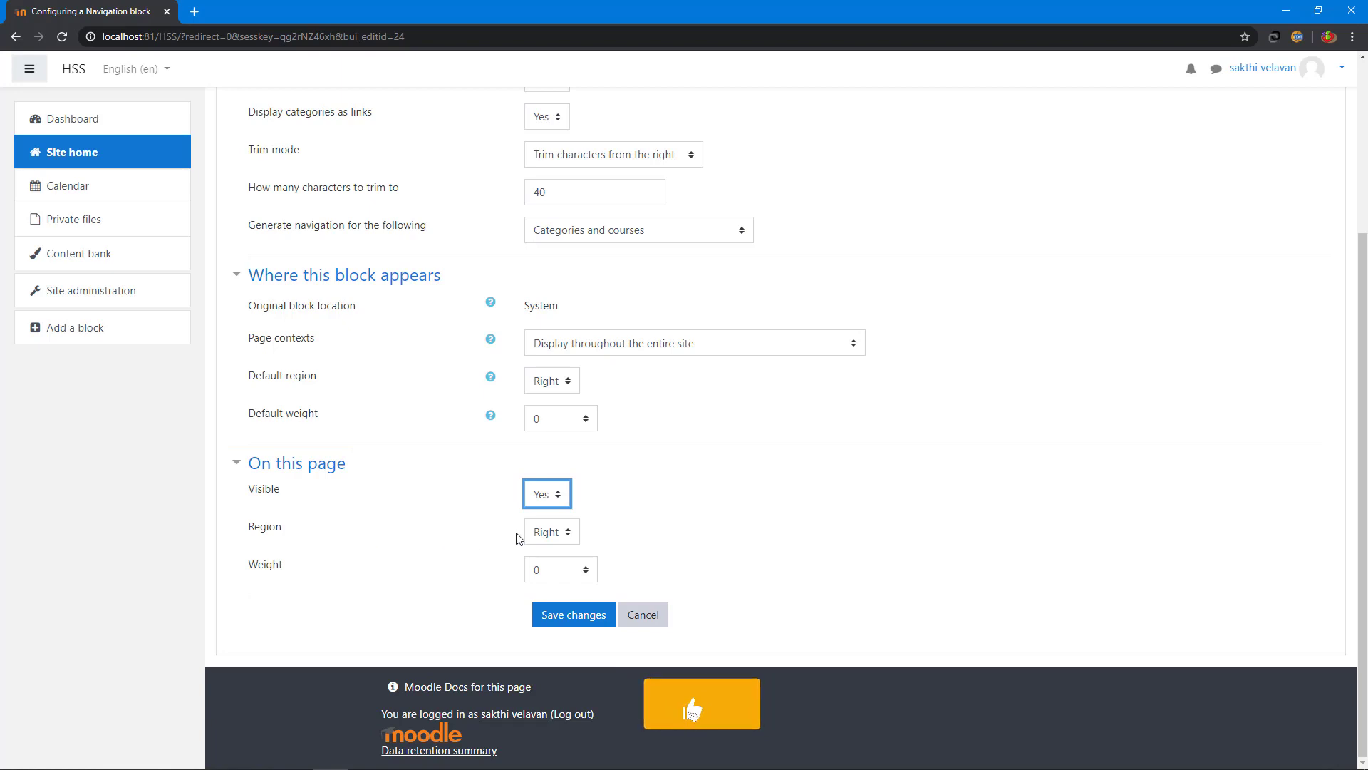
{"action": "left_click", "coordinate": [567, 533]}
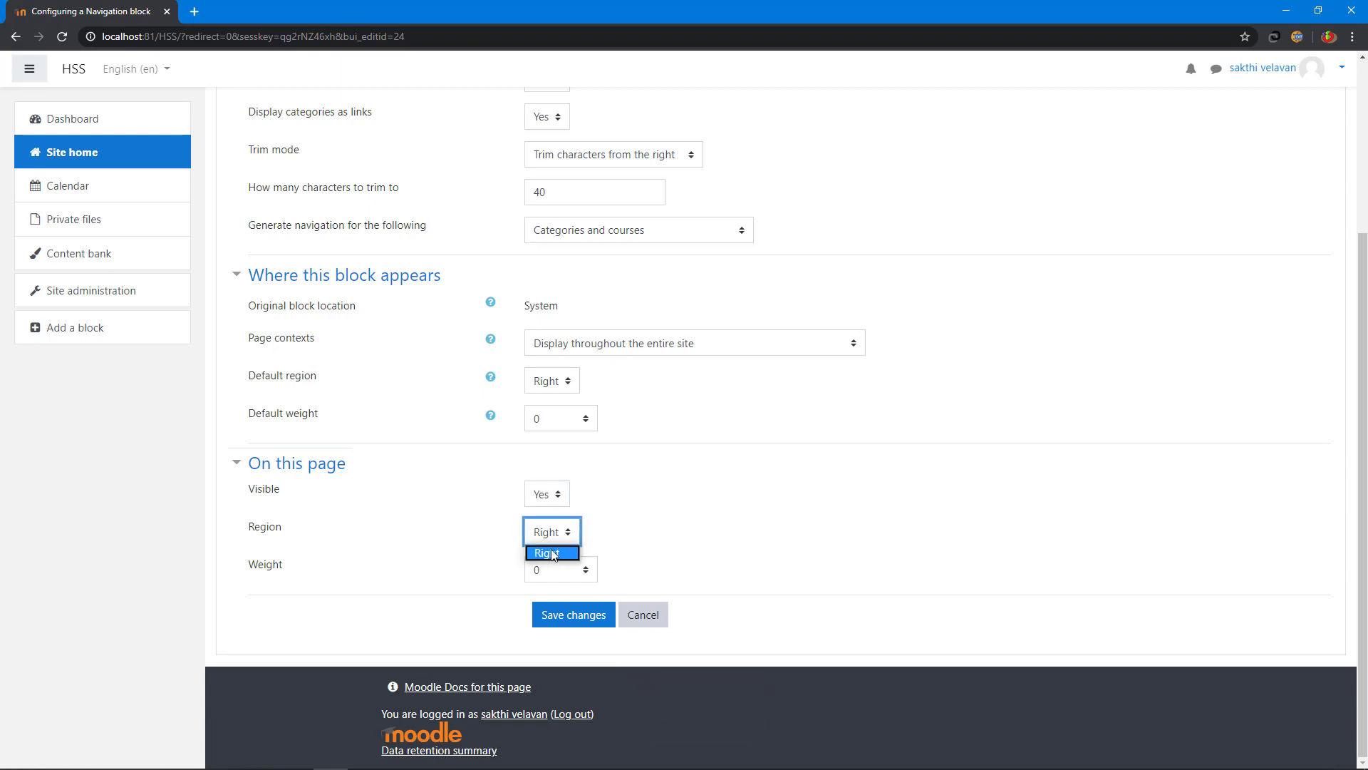
{"action": "left_click", "coordinate": [553, 554]}
{"action": "left_click", "coordinate": [559, 573]}
{"action": "left_click", "coordinate": [559, 570]}
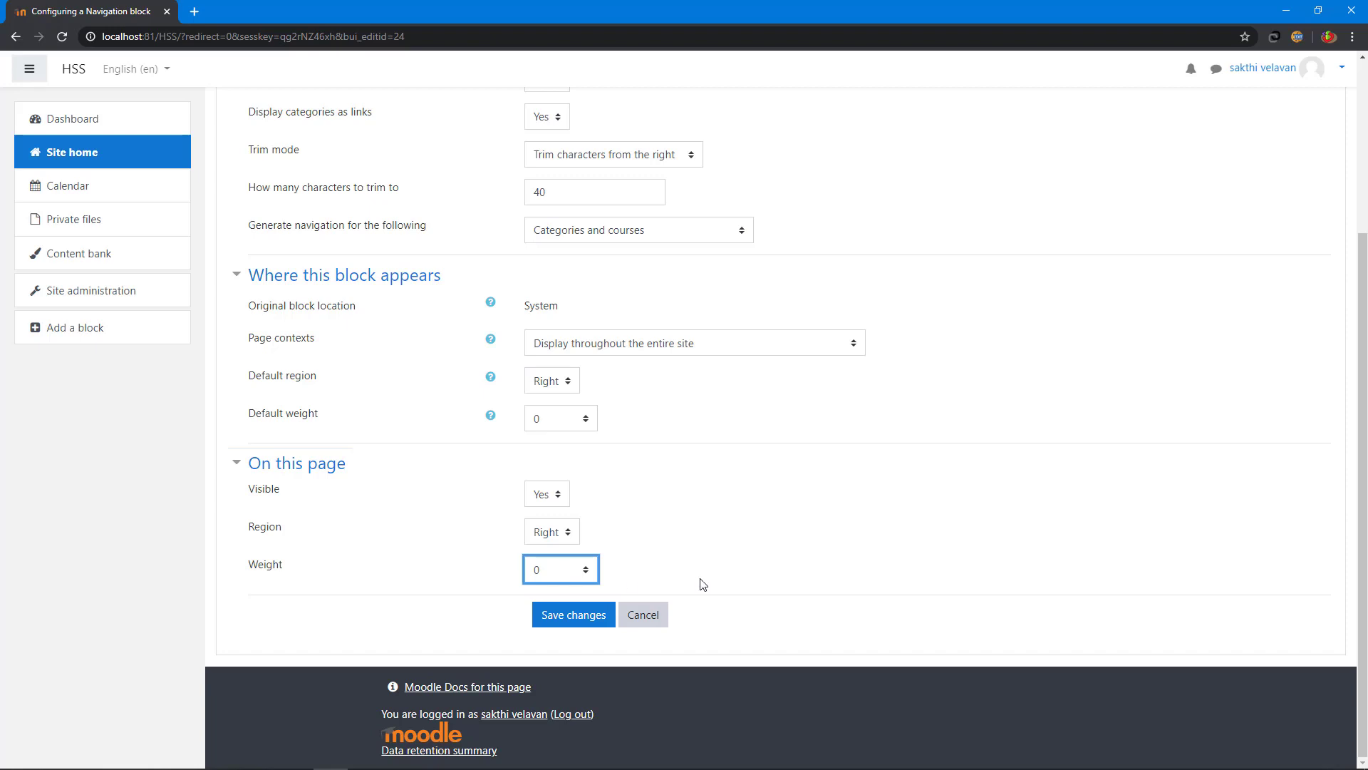
{"action": "left_click", "coordinate": [562, 617]}
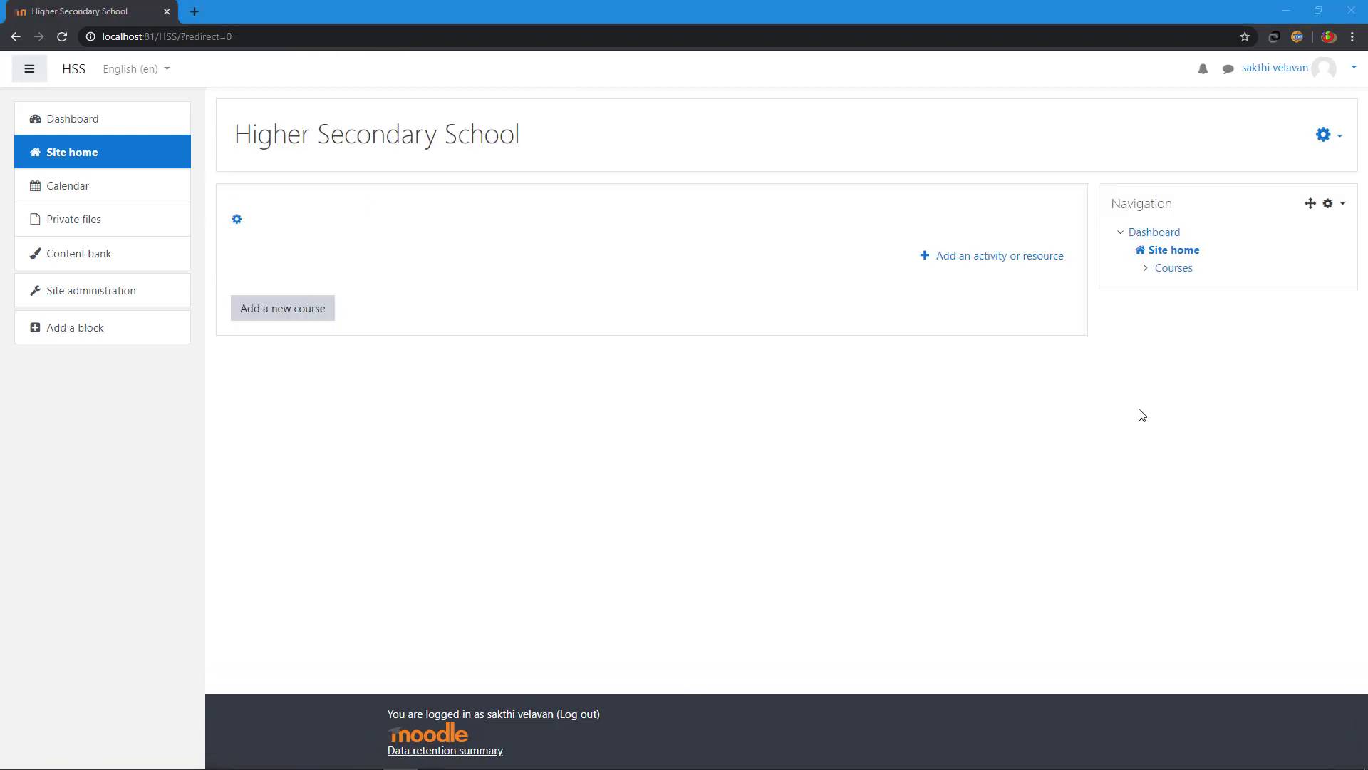
{"action": "left_click", "coordinate": [1343, 205]}
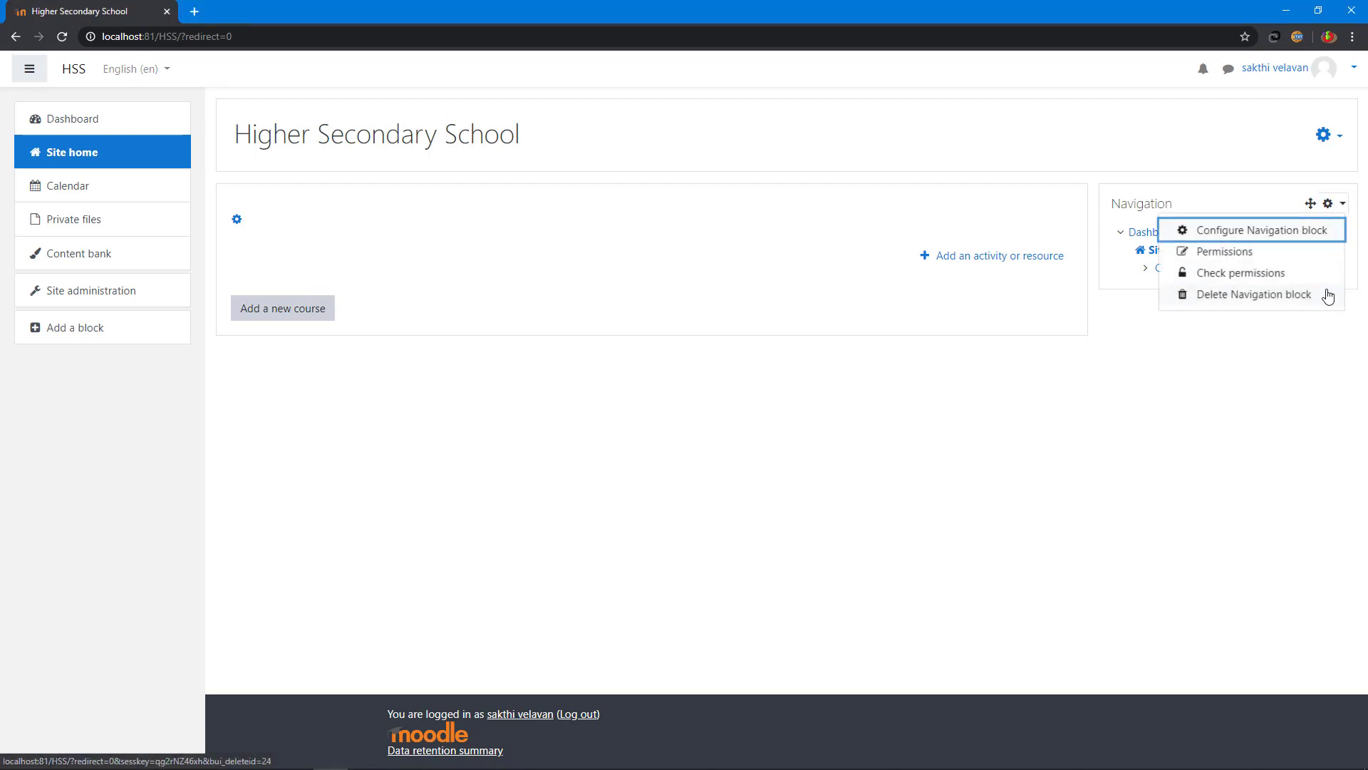
{"action": "key", "text": "Escape"}
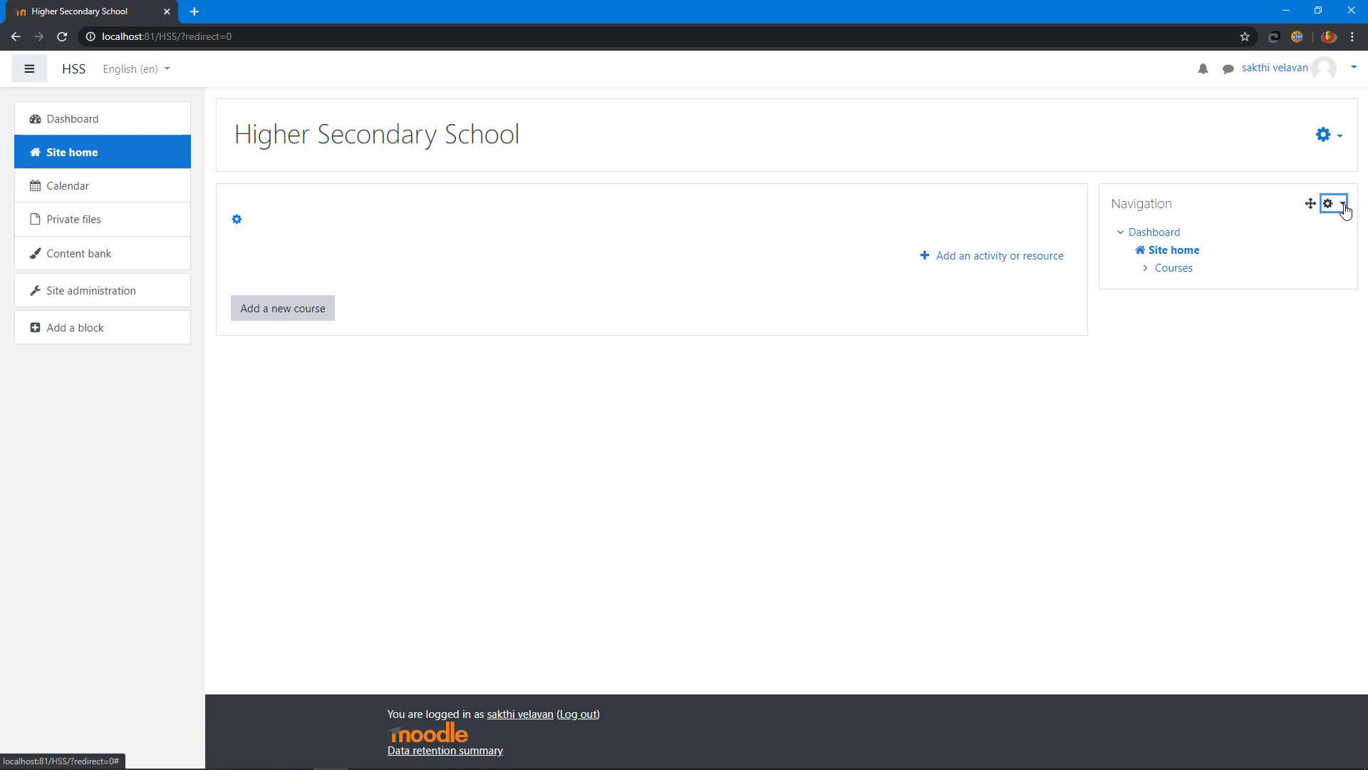
{"action": "left_click_drag", "start_coordinate": [1309, 202], "coordinate": [753, 408]}
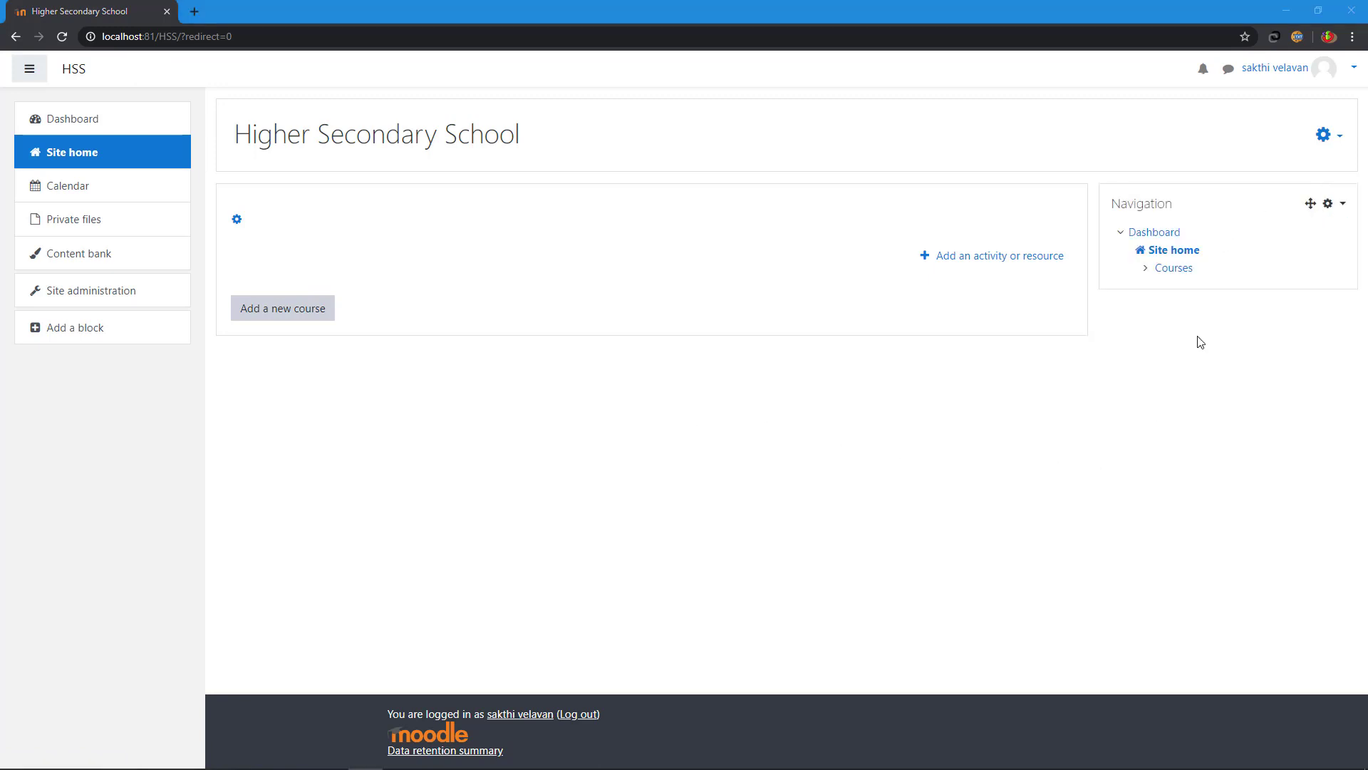
Turn off editing for the site home page.
{"action": "left_click", "coordinate": [1324, 140]}
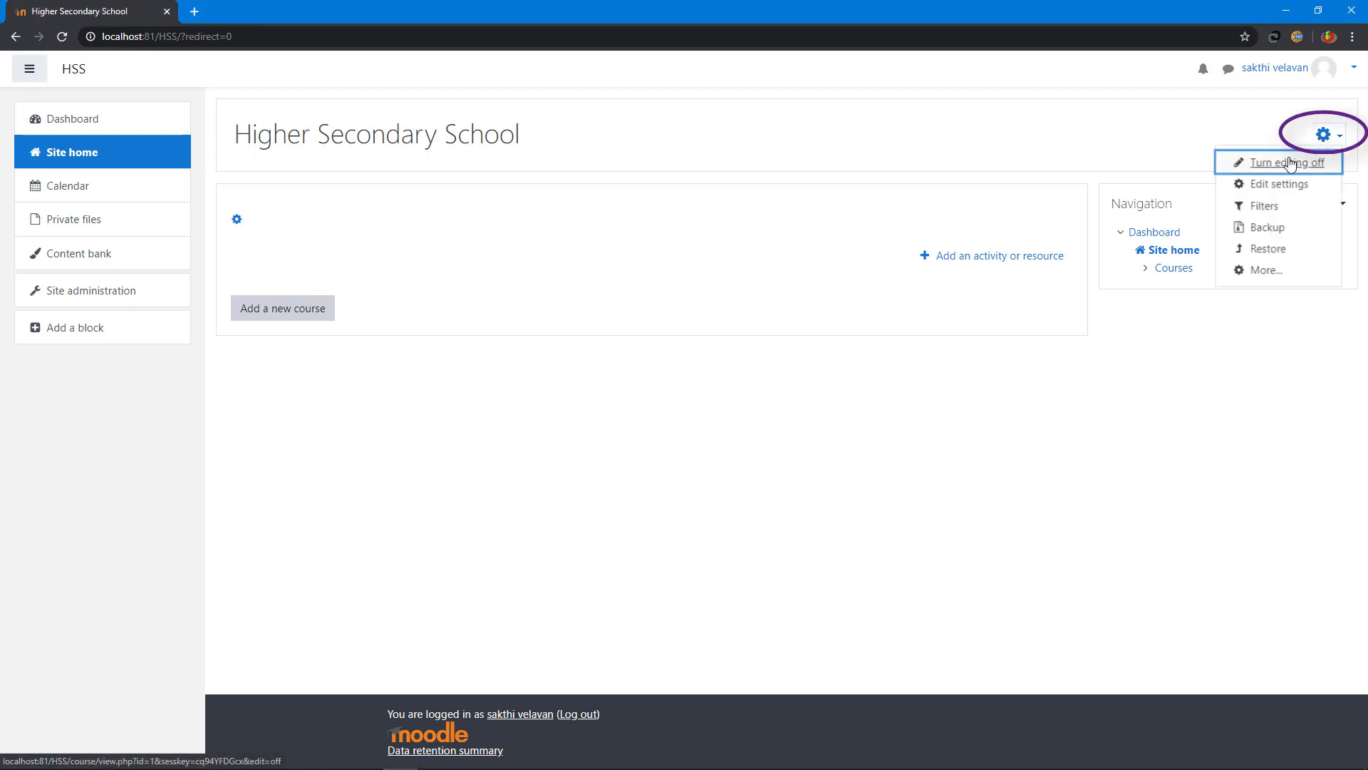
{"action": "left_click", "coordinate": [1290, 163]}
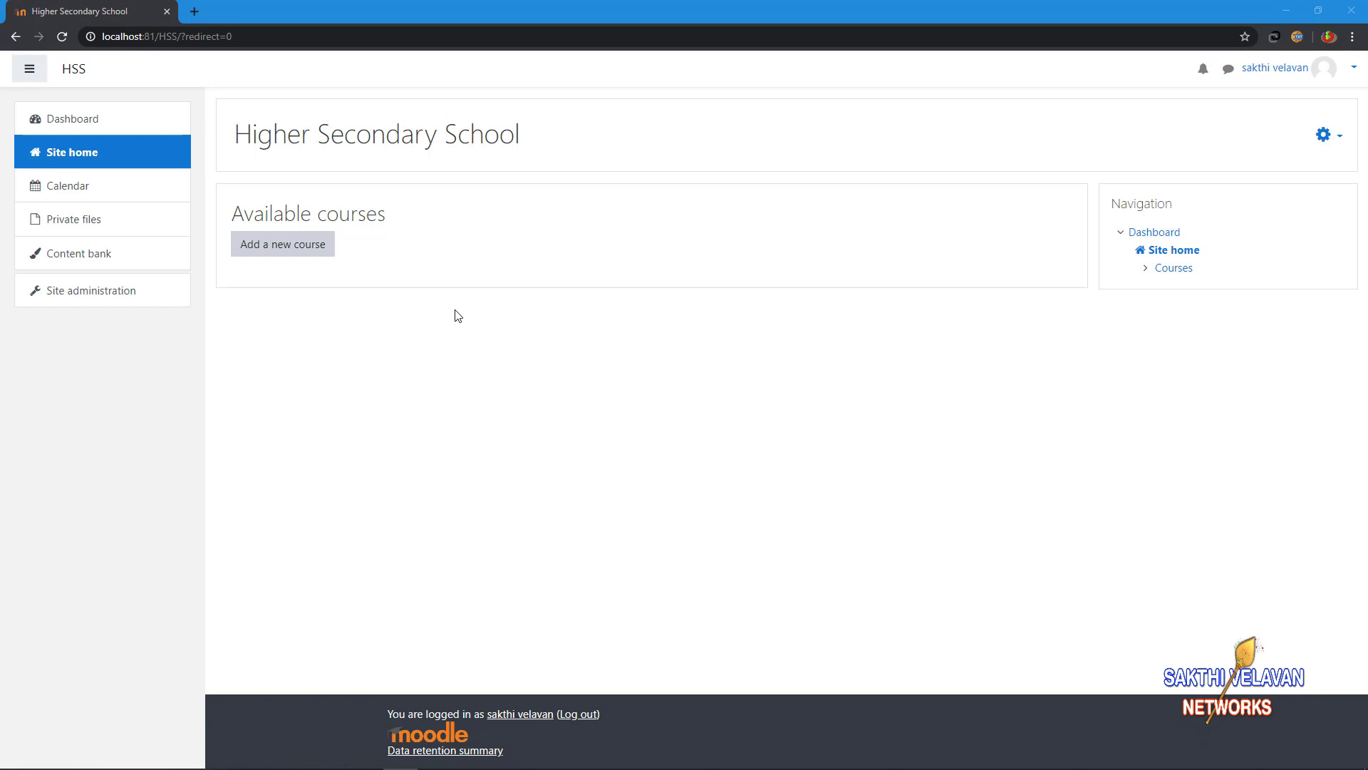
Open the Language settings in Site administration and check which default languages are available.
{"action": "left_click", "coordinate": [108, 298]}
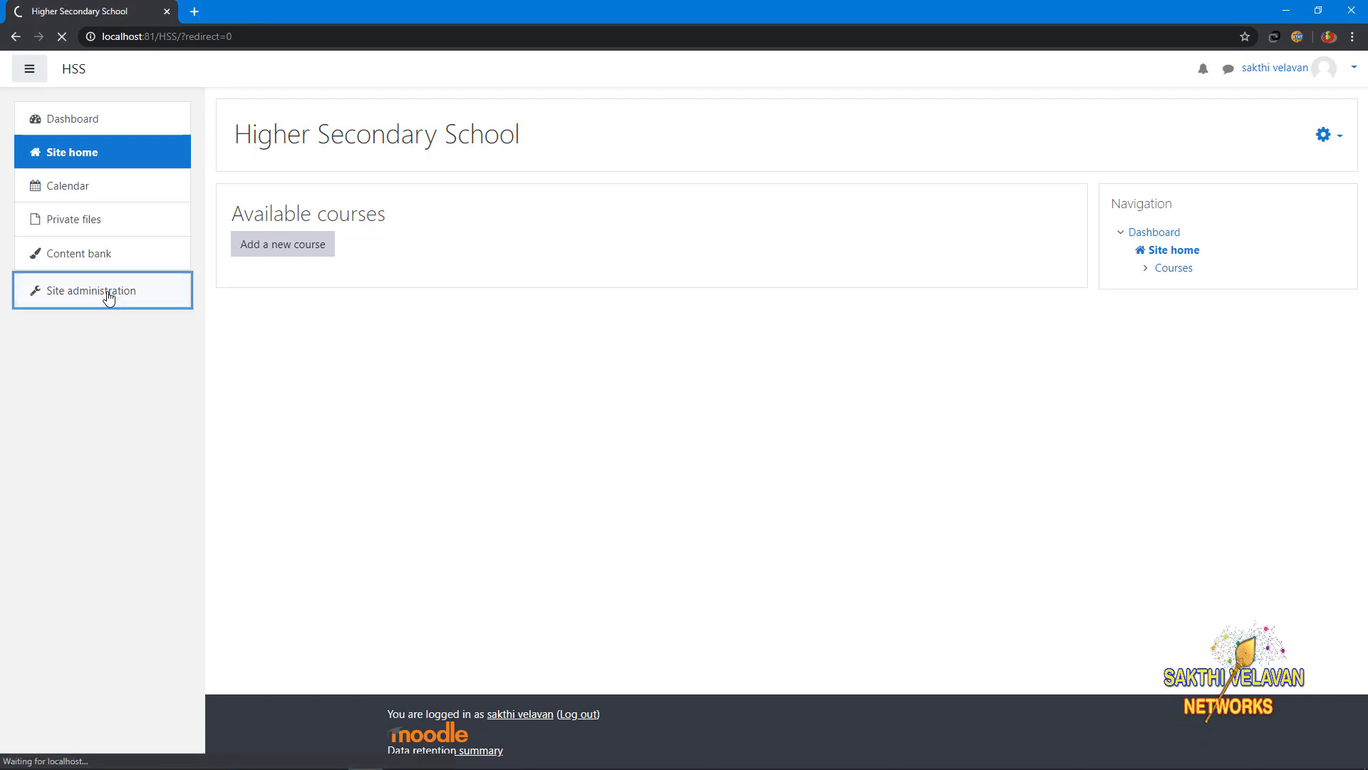
{"action": "scroll", "coordinate": [770, 456], "scroll_direction": "down", "scroll_amount": 10}
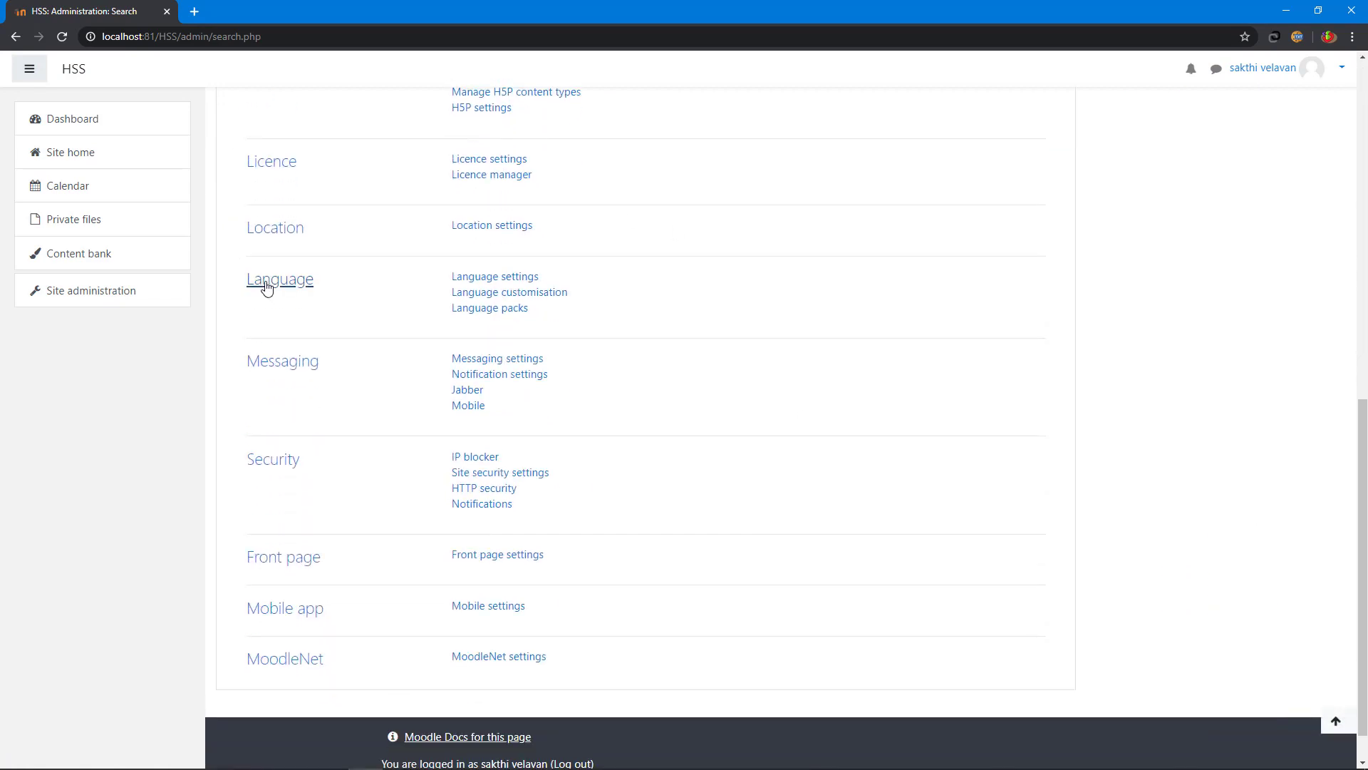
{"action": "left_click", "coordinate": [509, 281]}
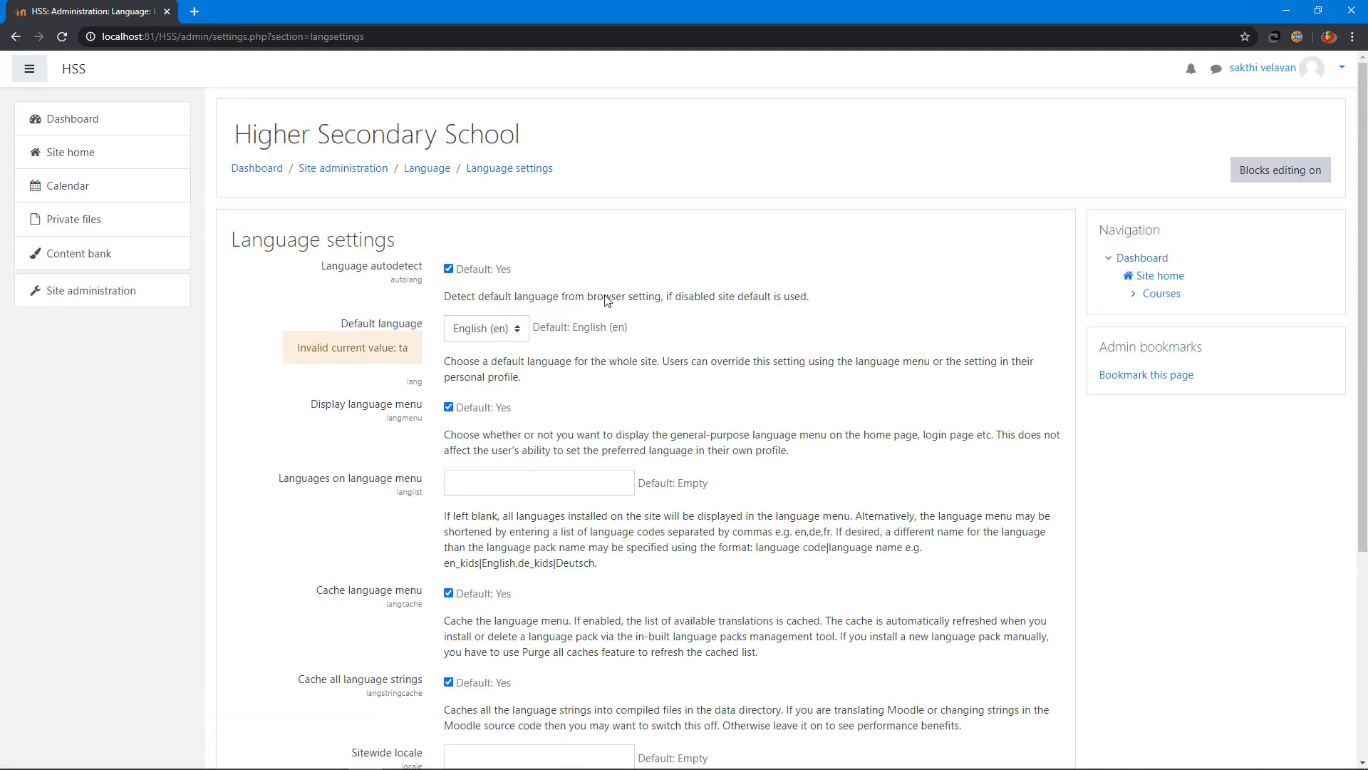
{"action": "left_click", "coordinate": [484, 330]}
{"action": "left_click", "coordinate": [486, 332]}
{"action": "left_click", "coordinate": [489, 335]}
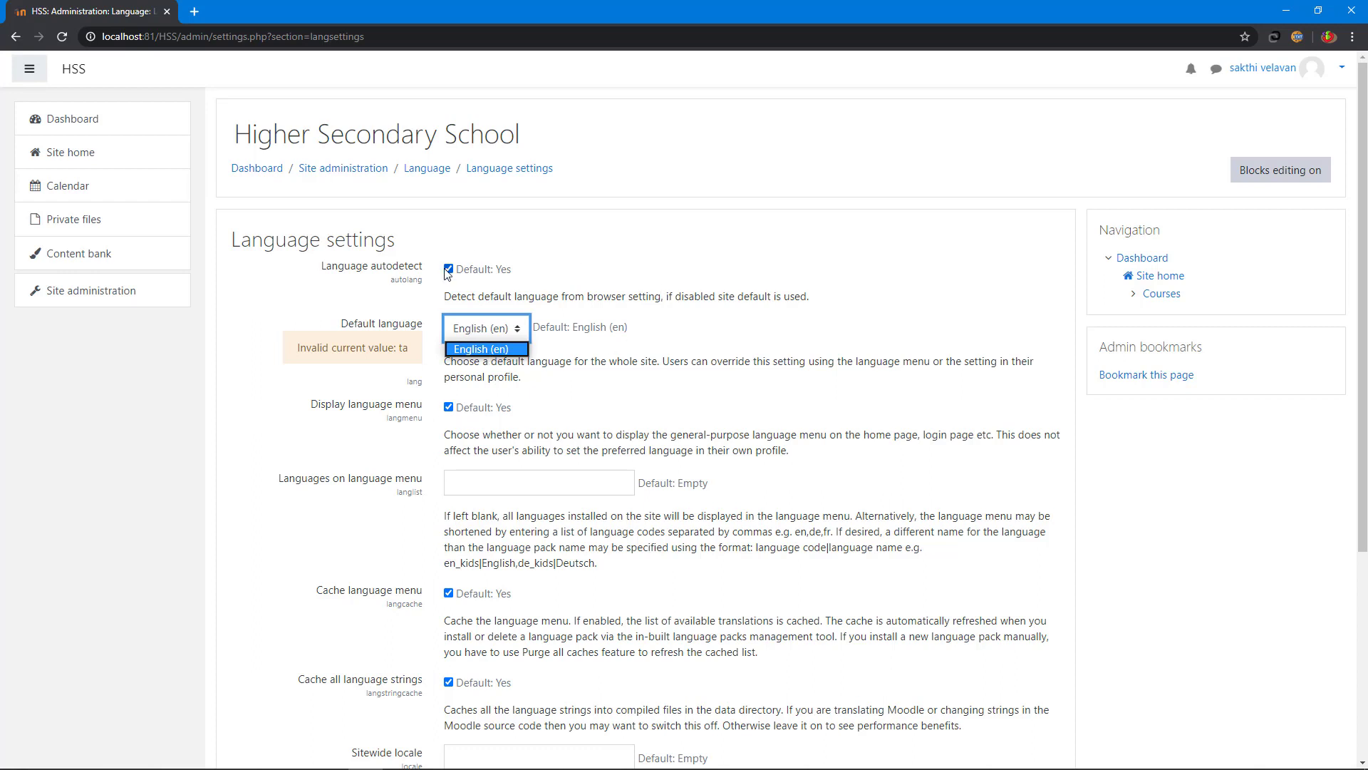
Leave the default language choice as it is and open the Language packs page in Site administration.
{"action": "left_click", "coordinate": [496, 258]}
{"action": "left_click", "coordinate": [92, 288]}
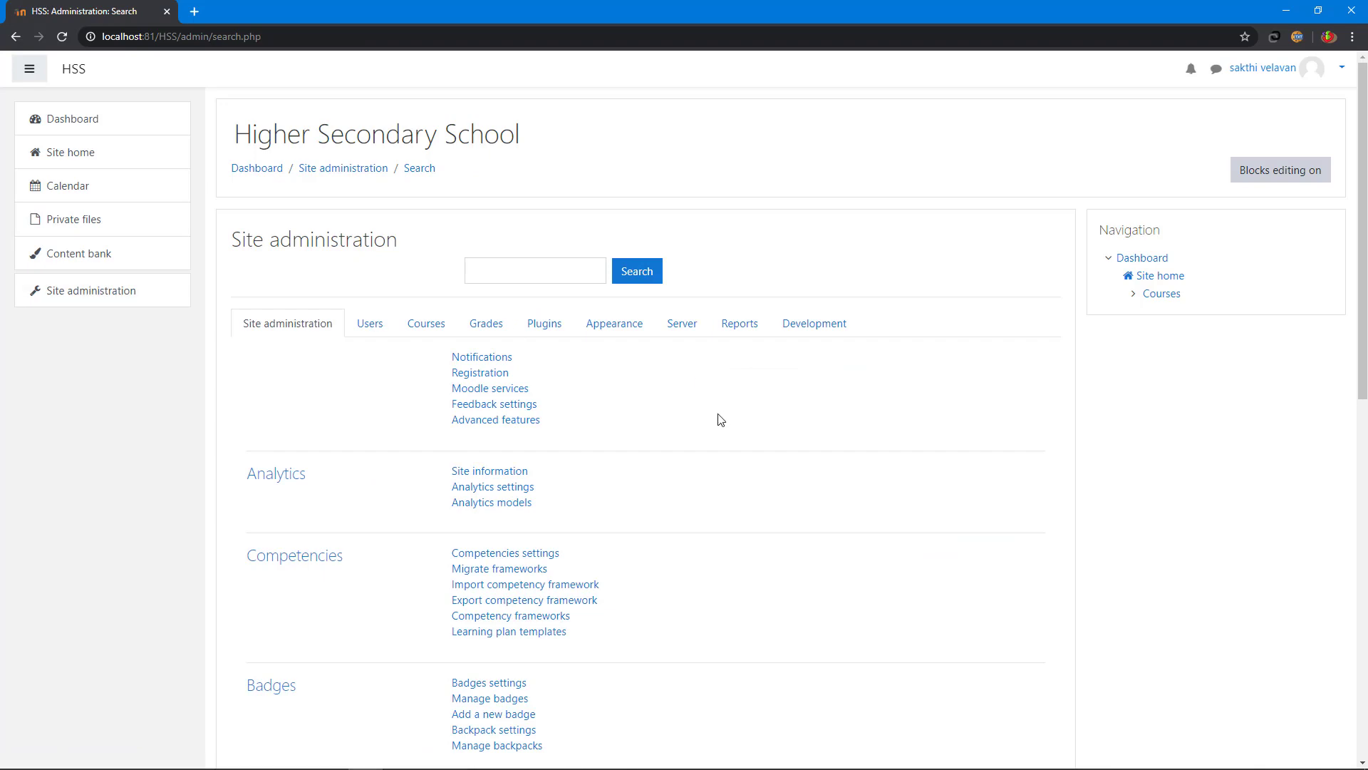
{"action": "scroll", "coordinate": [719, 419], "scroll_direction": "down", "scroll_amount": 7}
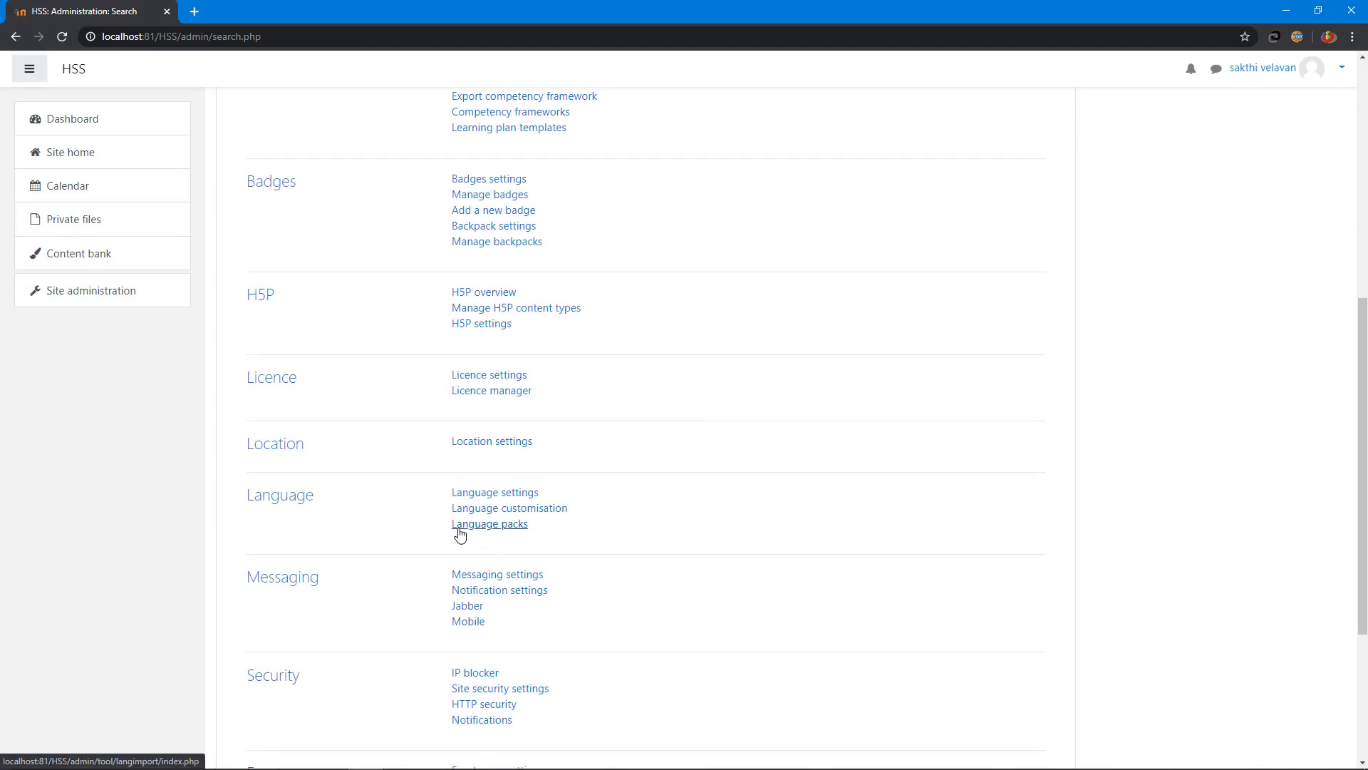
{"action": "left_click", "coordinate": [488, 532]}
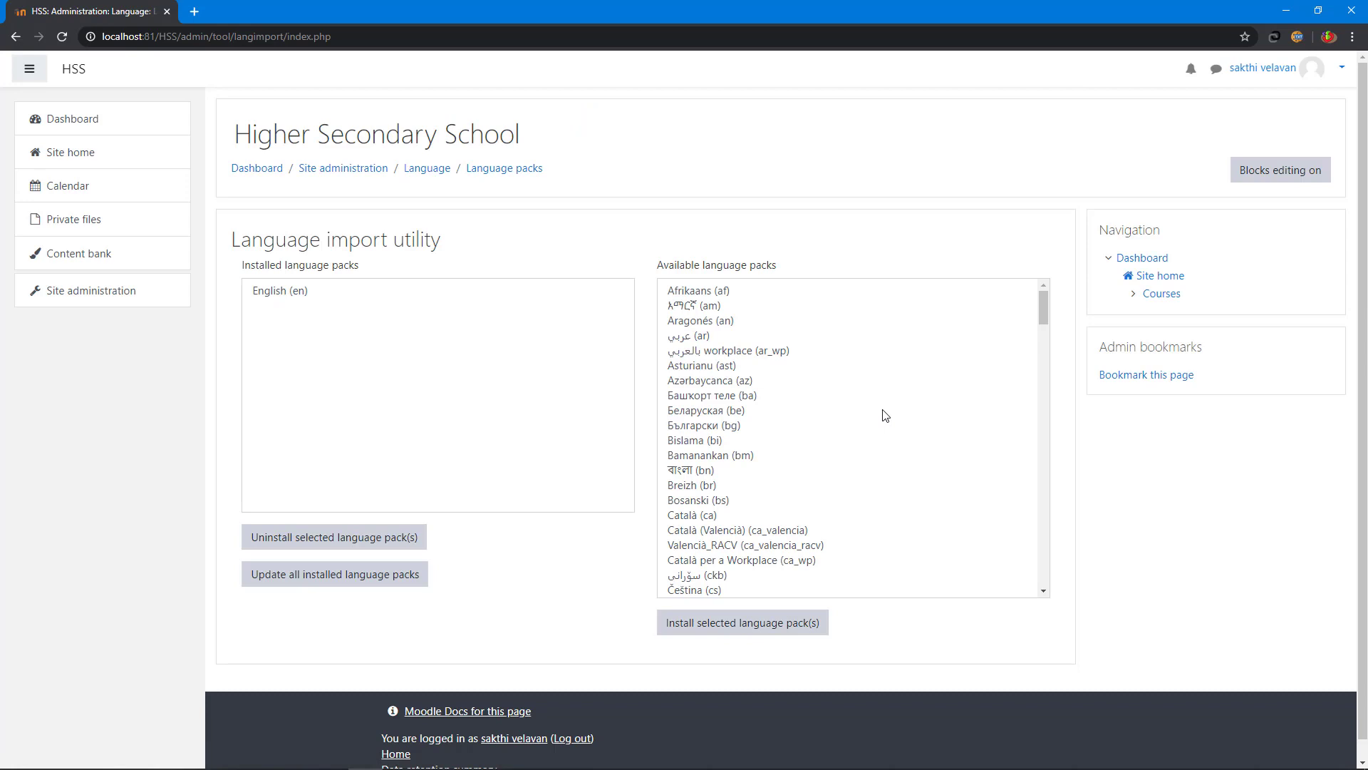
Install the Tamil language pack தமிழ் (ta_lk) from the available language packs.
{"action": "scroll", "coordinate": [886, 415], "scroll_direction": "down", "scroll_amount": 7}
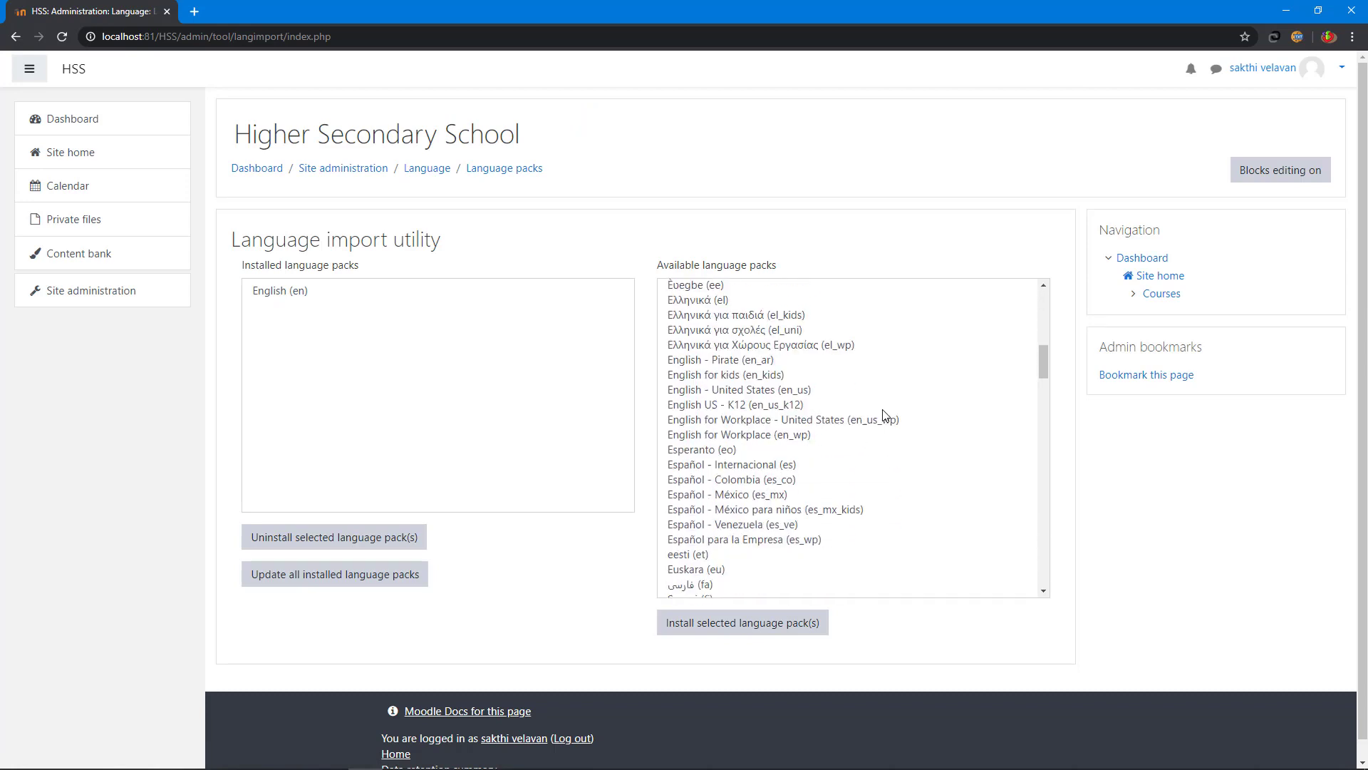
{"action": "scroll", "coordinate": [886, 415], "scroll_direction": "down", "scroll_amount": 5}
{"action": "scroll", "coordinate": [886, 415], "scroll_direction": "down", "scroll_amount": 15}
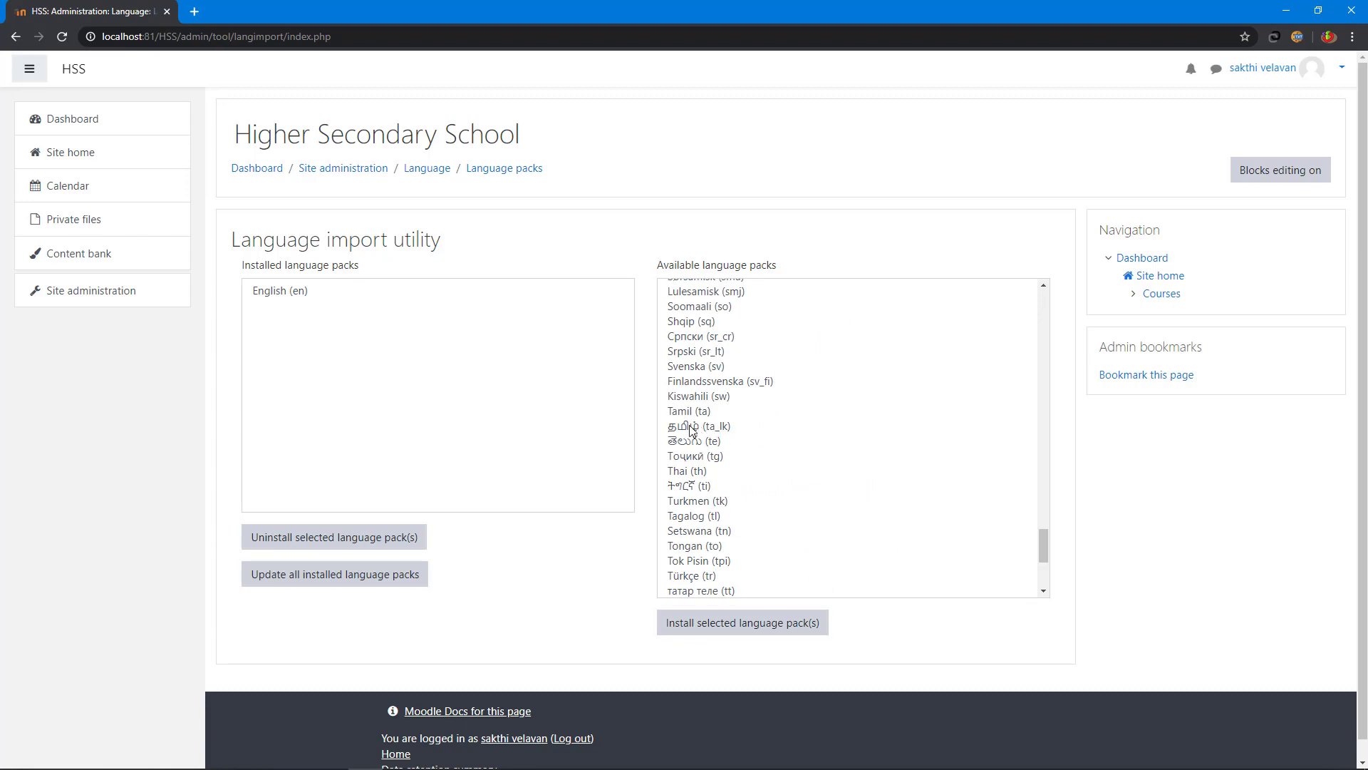
{"action": "left_click", "coordinate": [684, 426]}
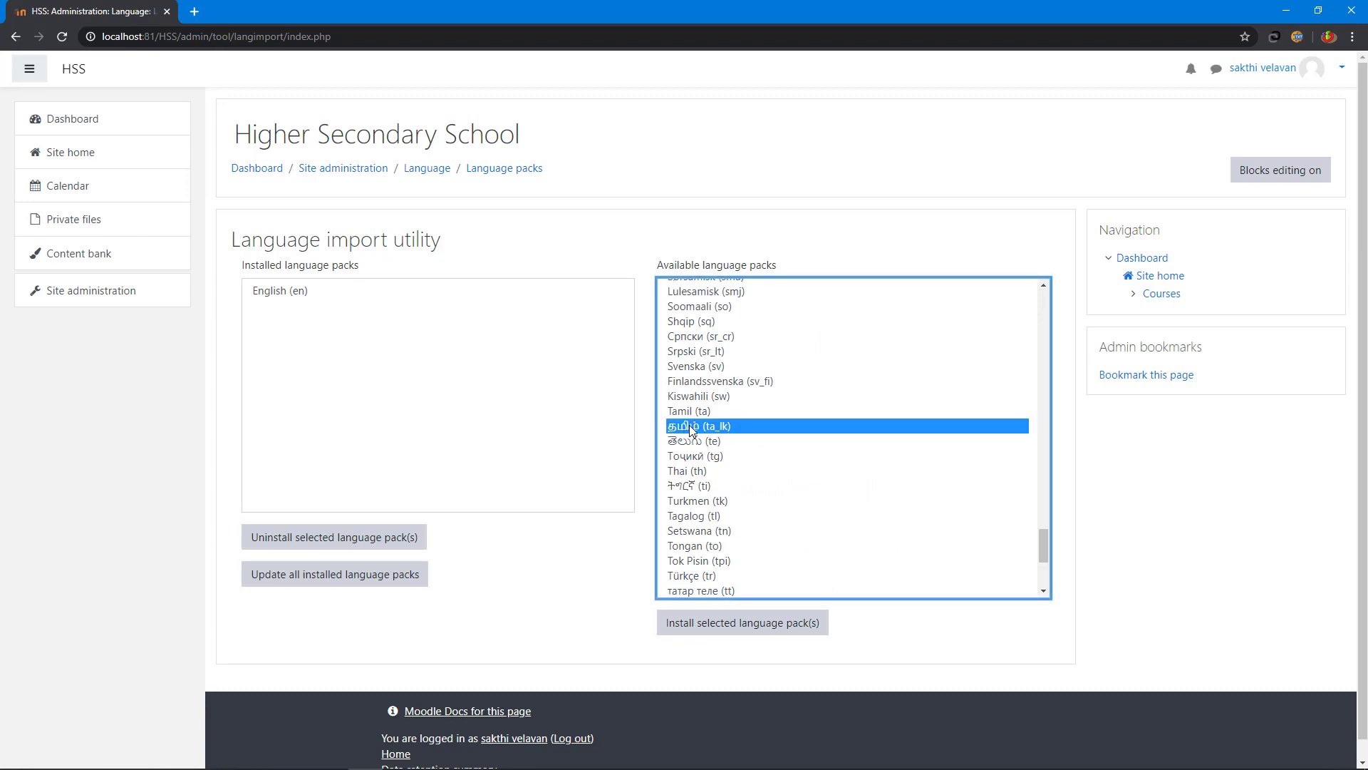
{"action": "left_click", "coordinate": [742, 624]}
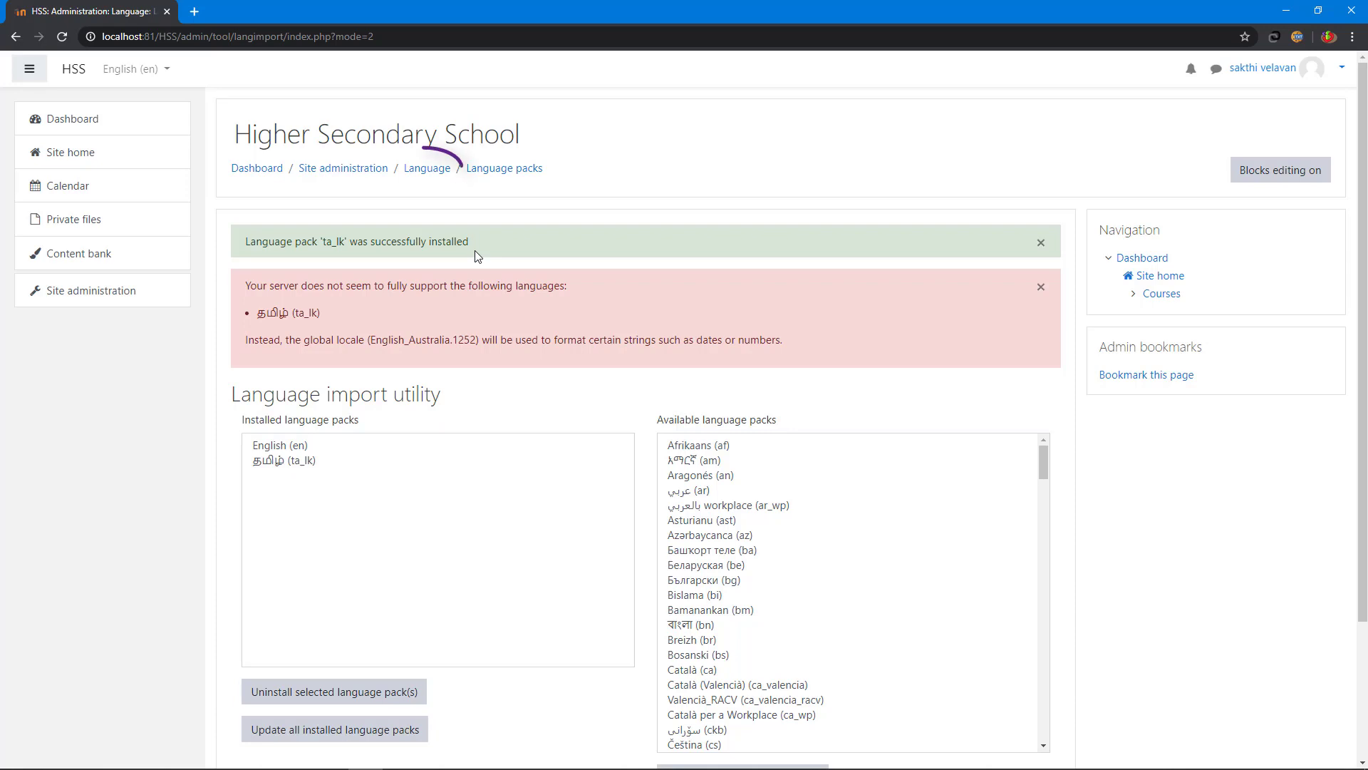
Set the site's default language to தமிழ் (ta_lk) in the Language category settings and save the changes.
{"action": "left_click", "coordinate": [435, 173]}
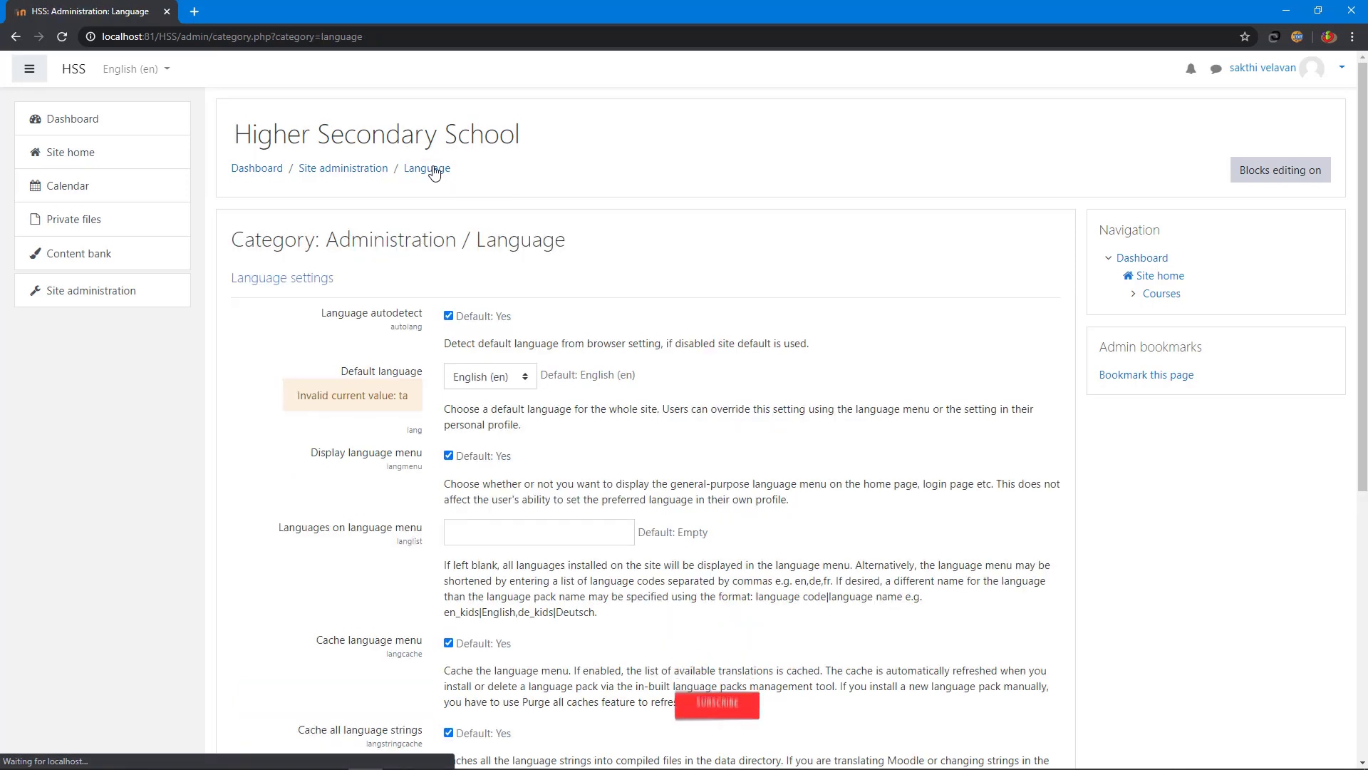
{"action": "left_click", "coordinate": [468, 377]}
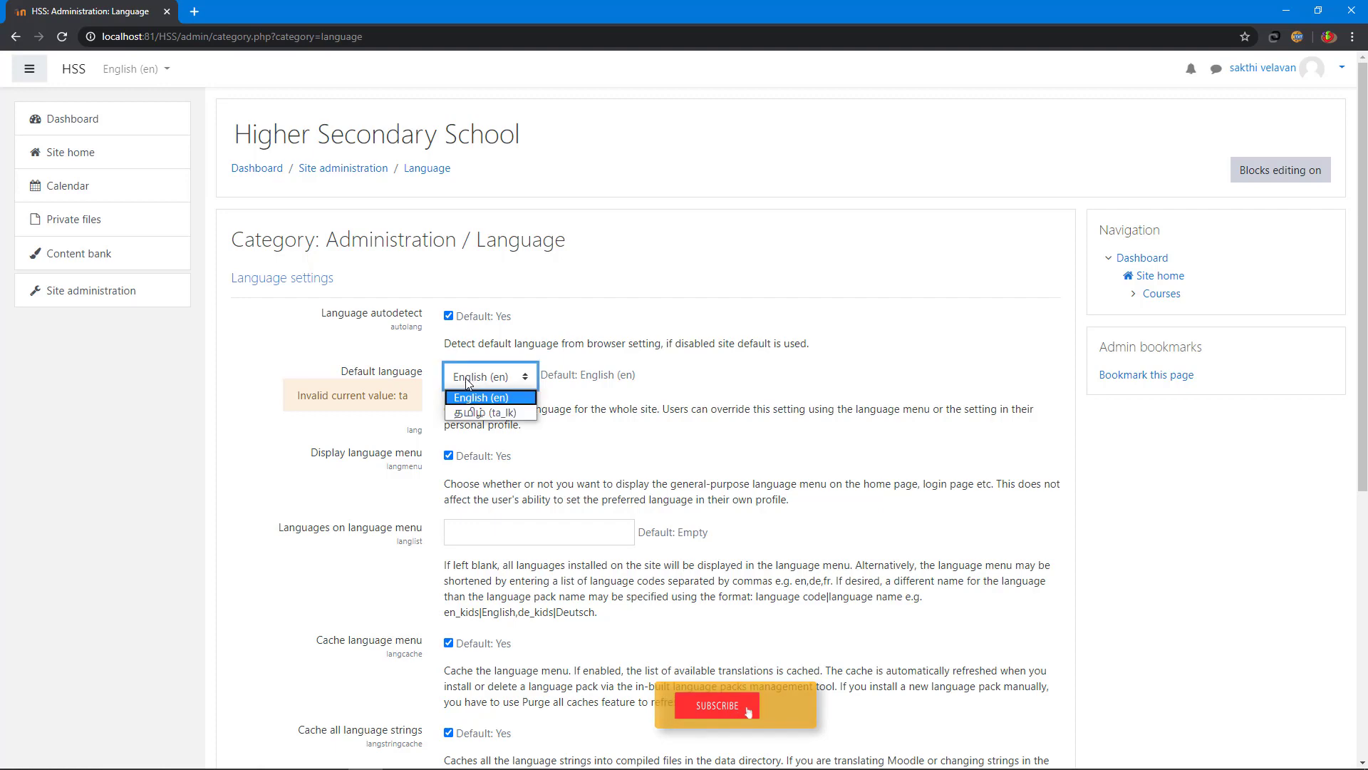
{"action": "left_click", "coordinate": [471, 413]}
{"action": "scroll", "coordinate": [563, 420], "scroll_direction": "down", "scroll_amount": 6}
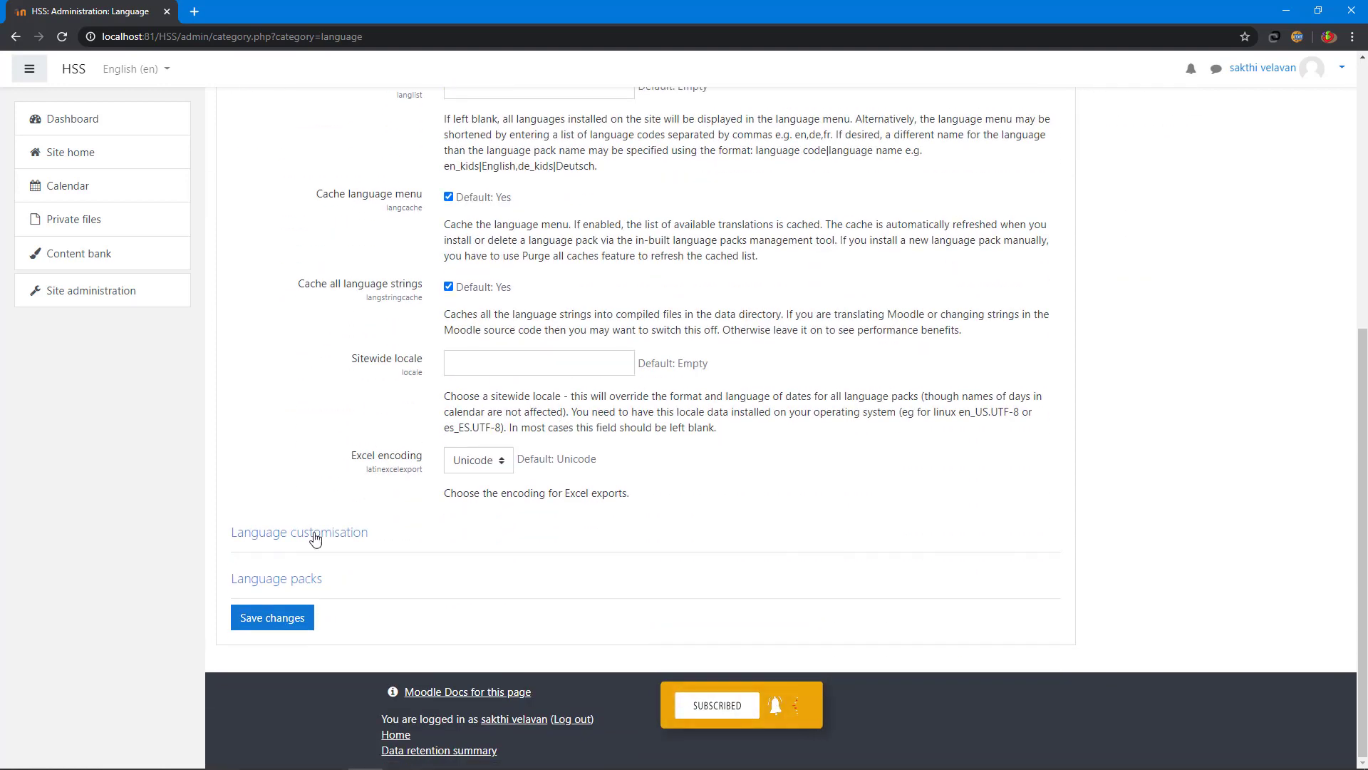
{"action": "left_click", "coordinate": [260, 623]}
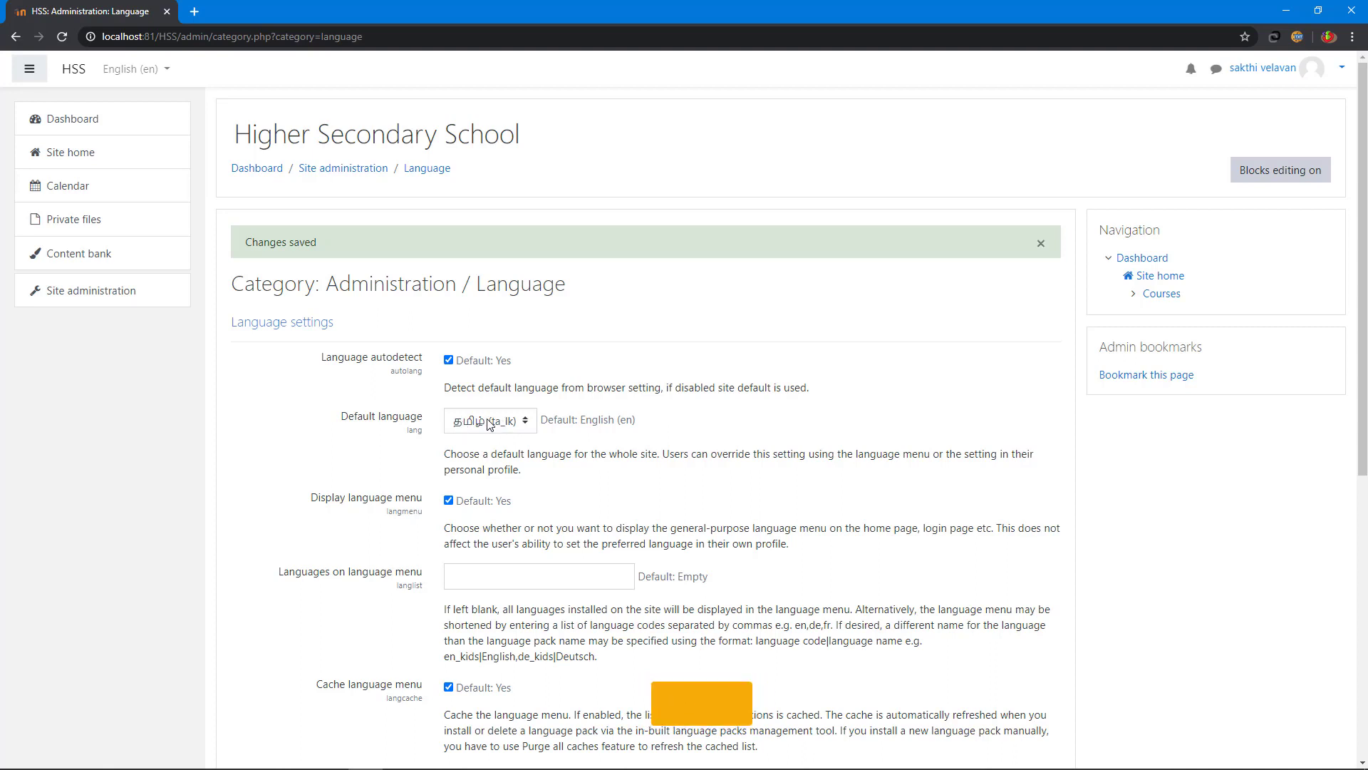
Go to the site home page and switch its display language to தமிழ் (ta_lk).
{"action": "left_click", "coordinate": [93, 167]}
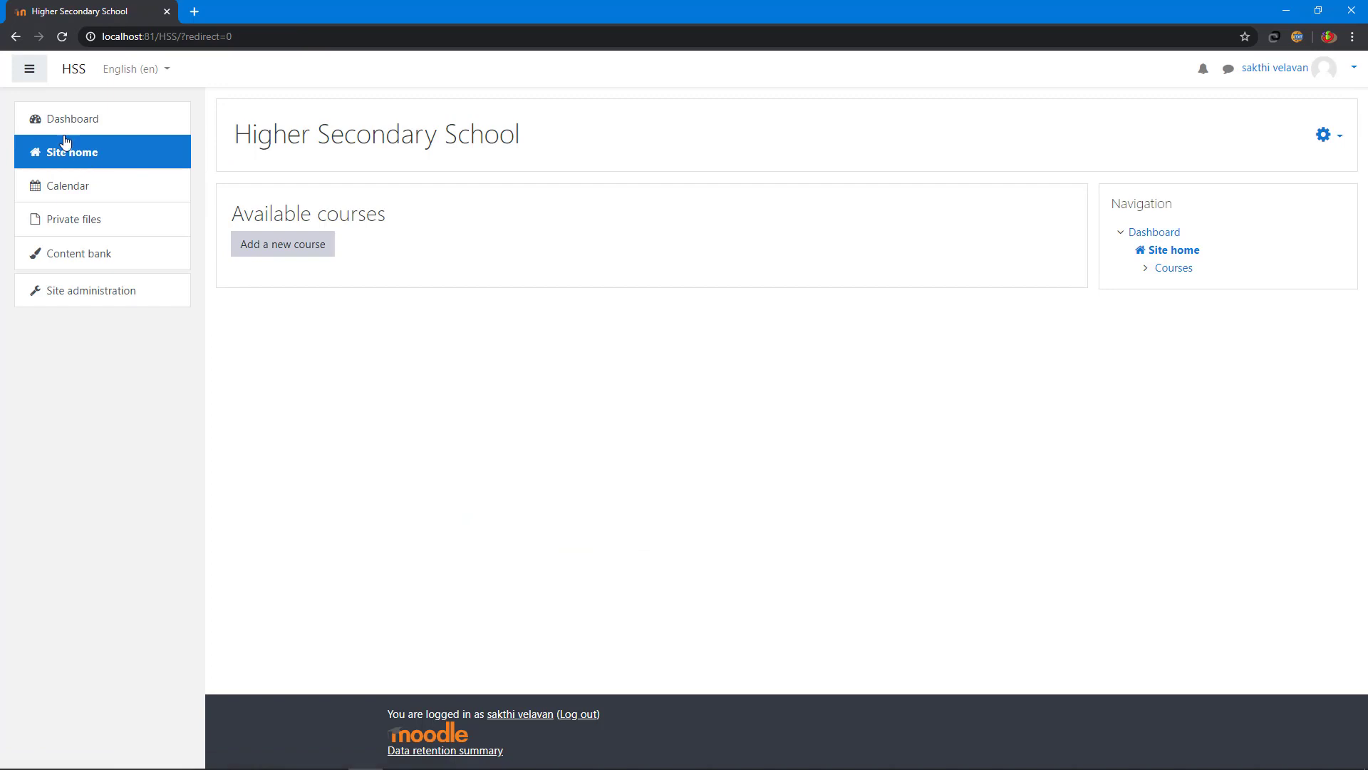
{"action": "left_click", "coordinate": [121, 74]}
{"action": "left_click", "coordinate": [121, 71]}
{"action": "left_click", "coordinate": [120, 71]}
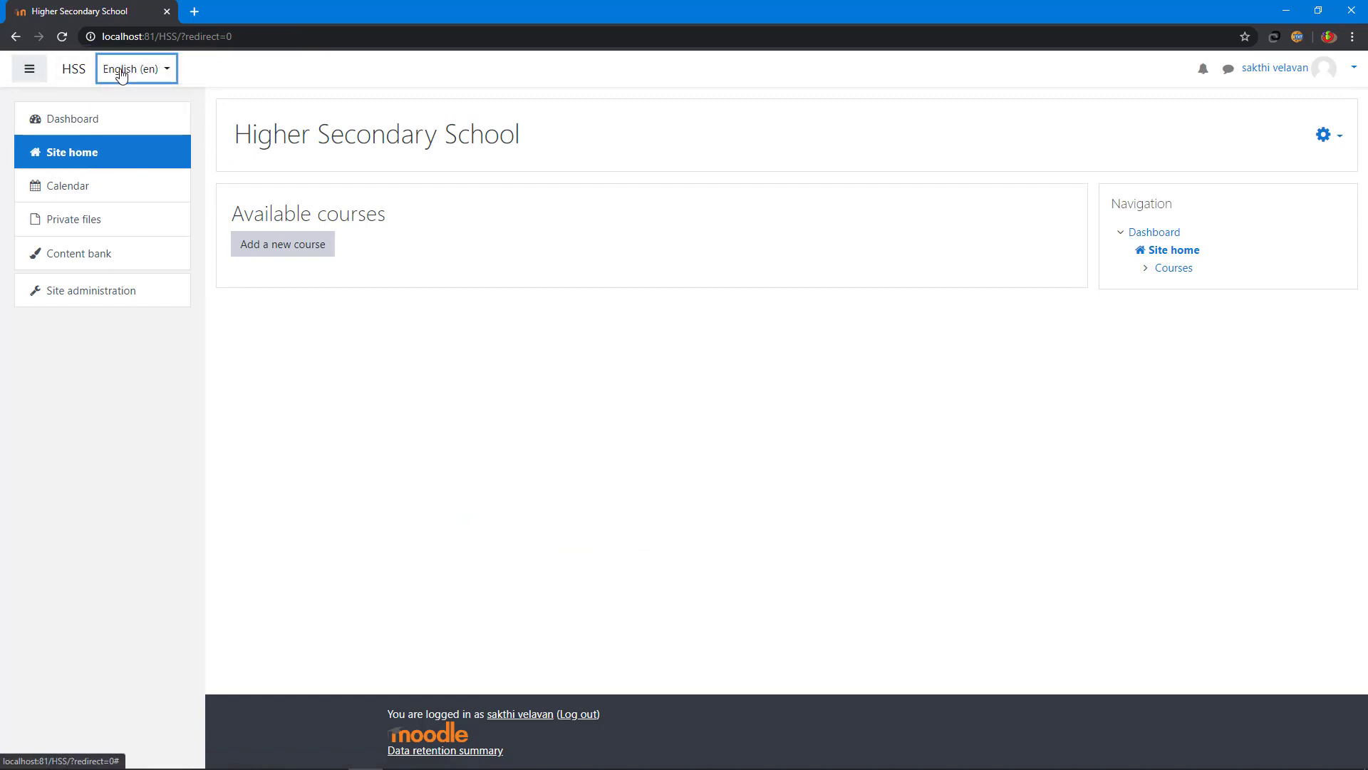
{"action": "left_click", "coordinate": [121, 74]}
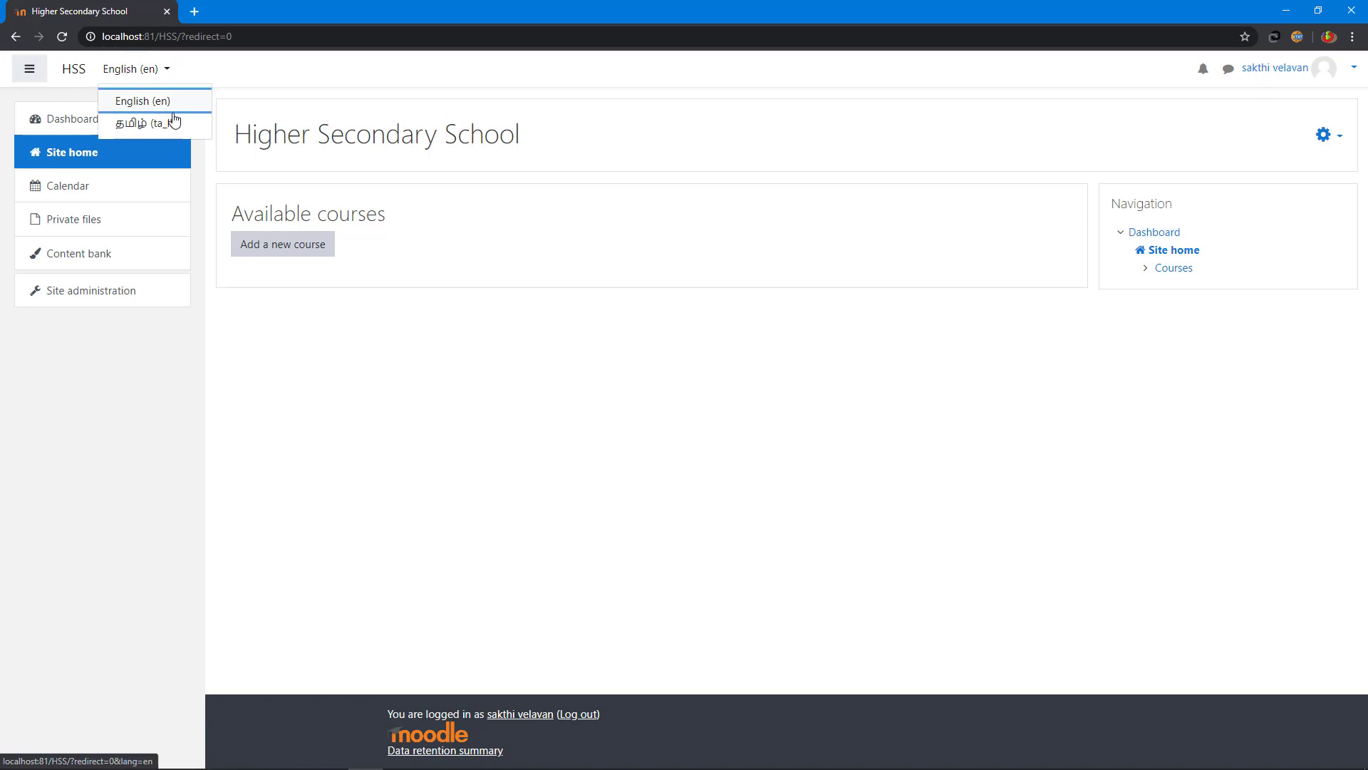
{"action": "left_click", "coordinate": [131, 125]}
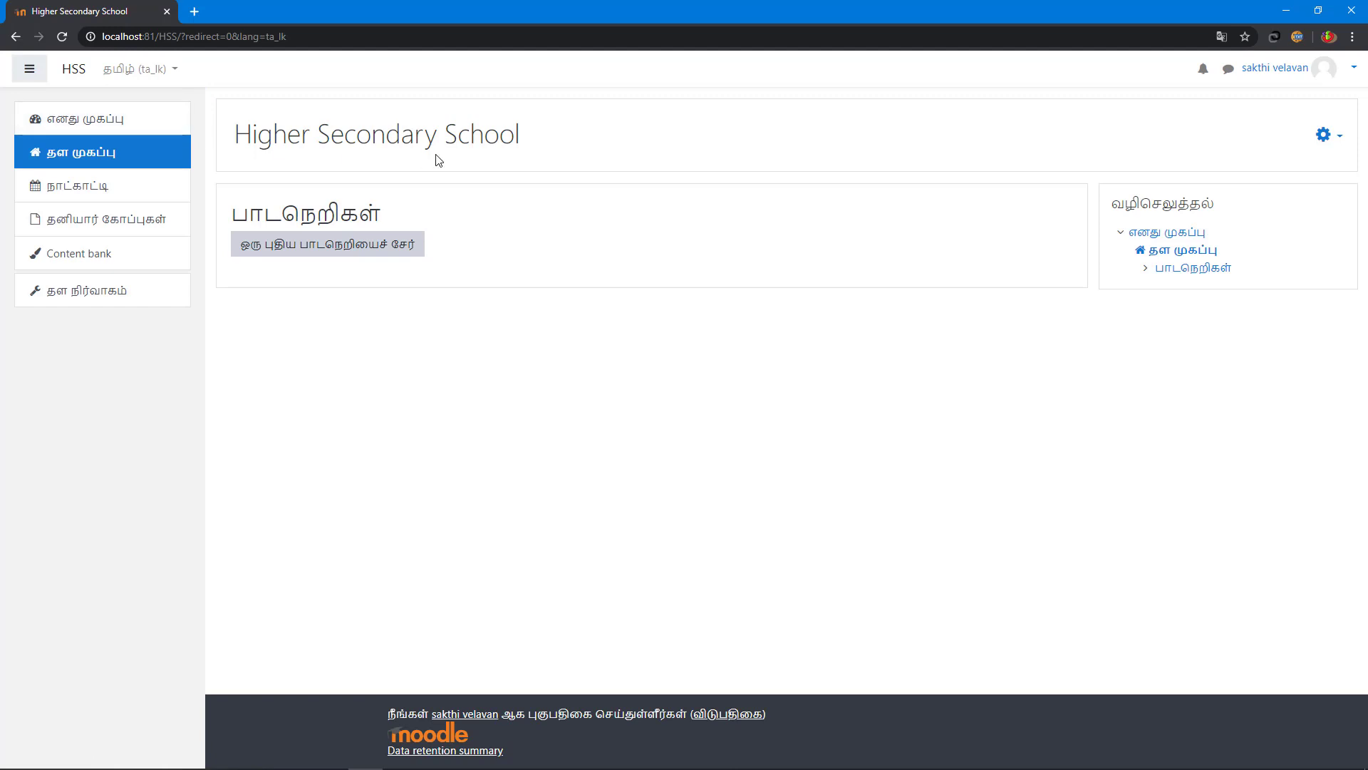